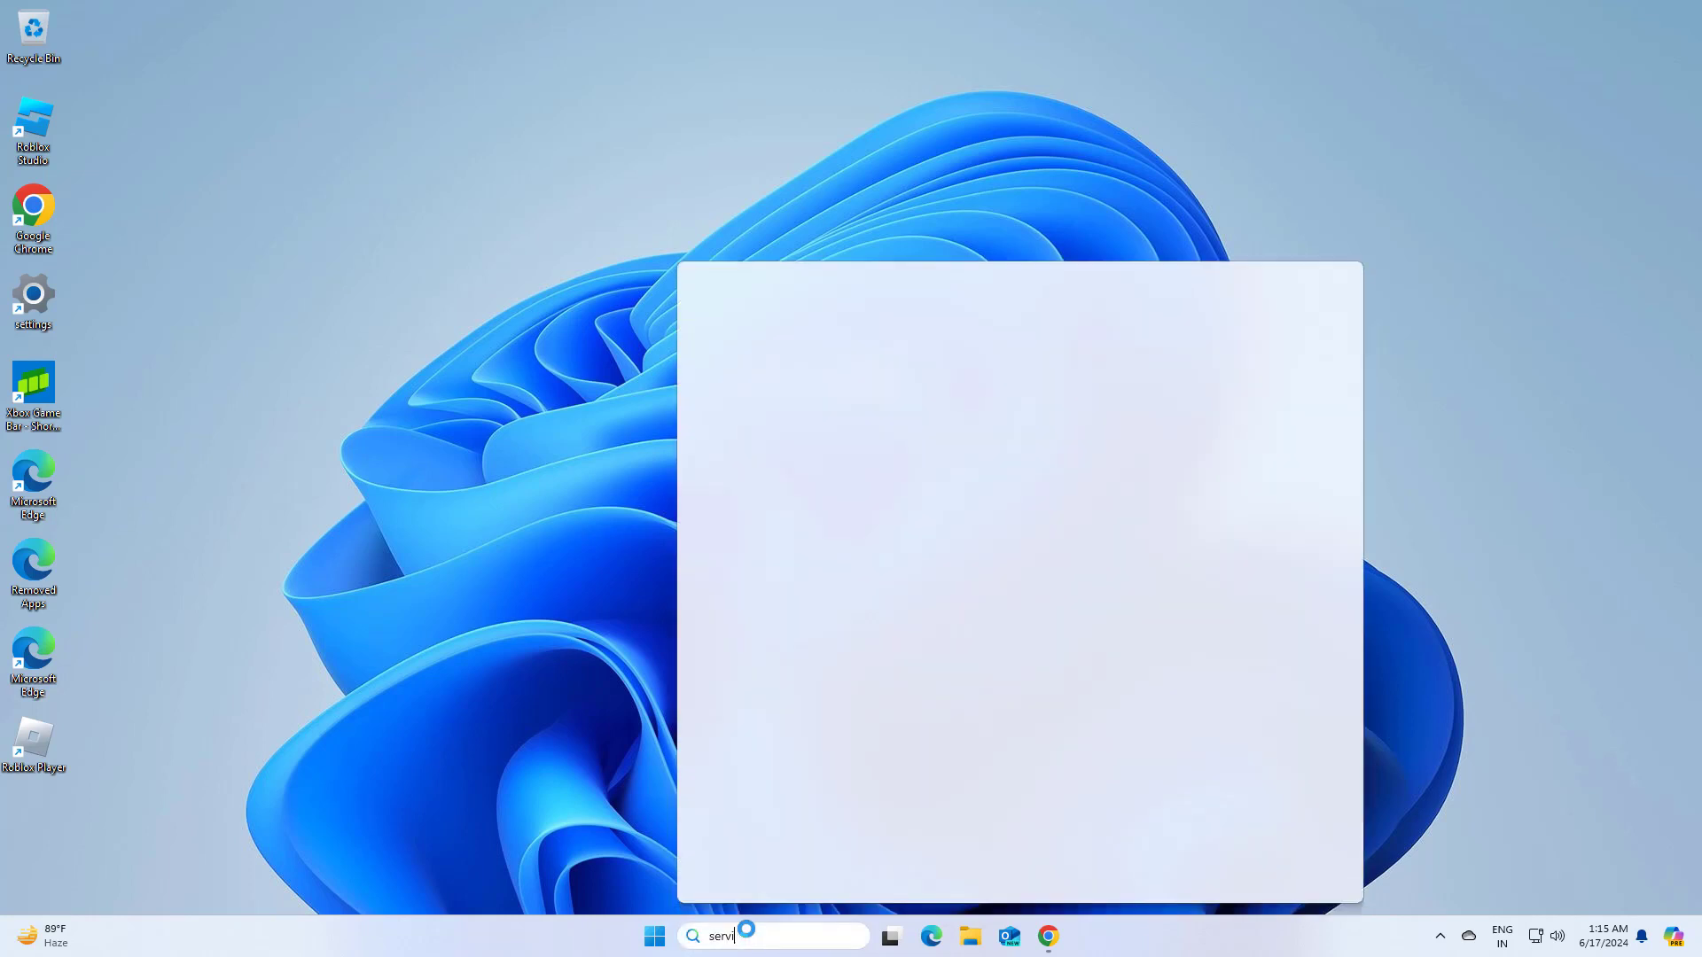
Step: Find and open the Windows Services console and move its window toward the centre of the desktop
type("services")
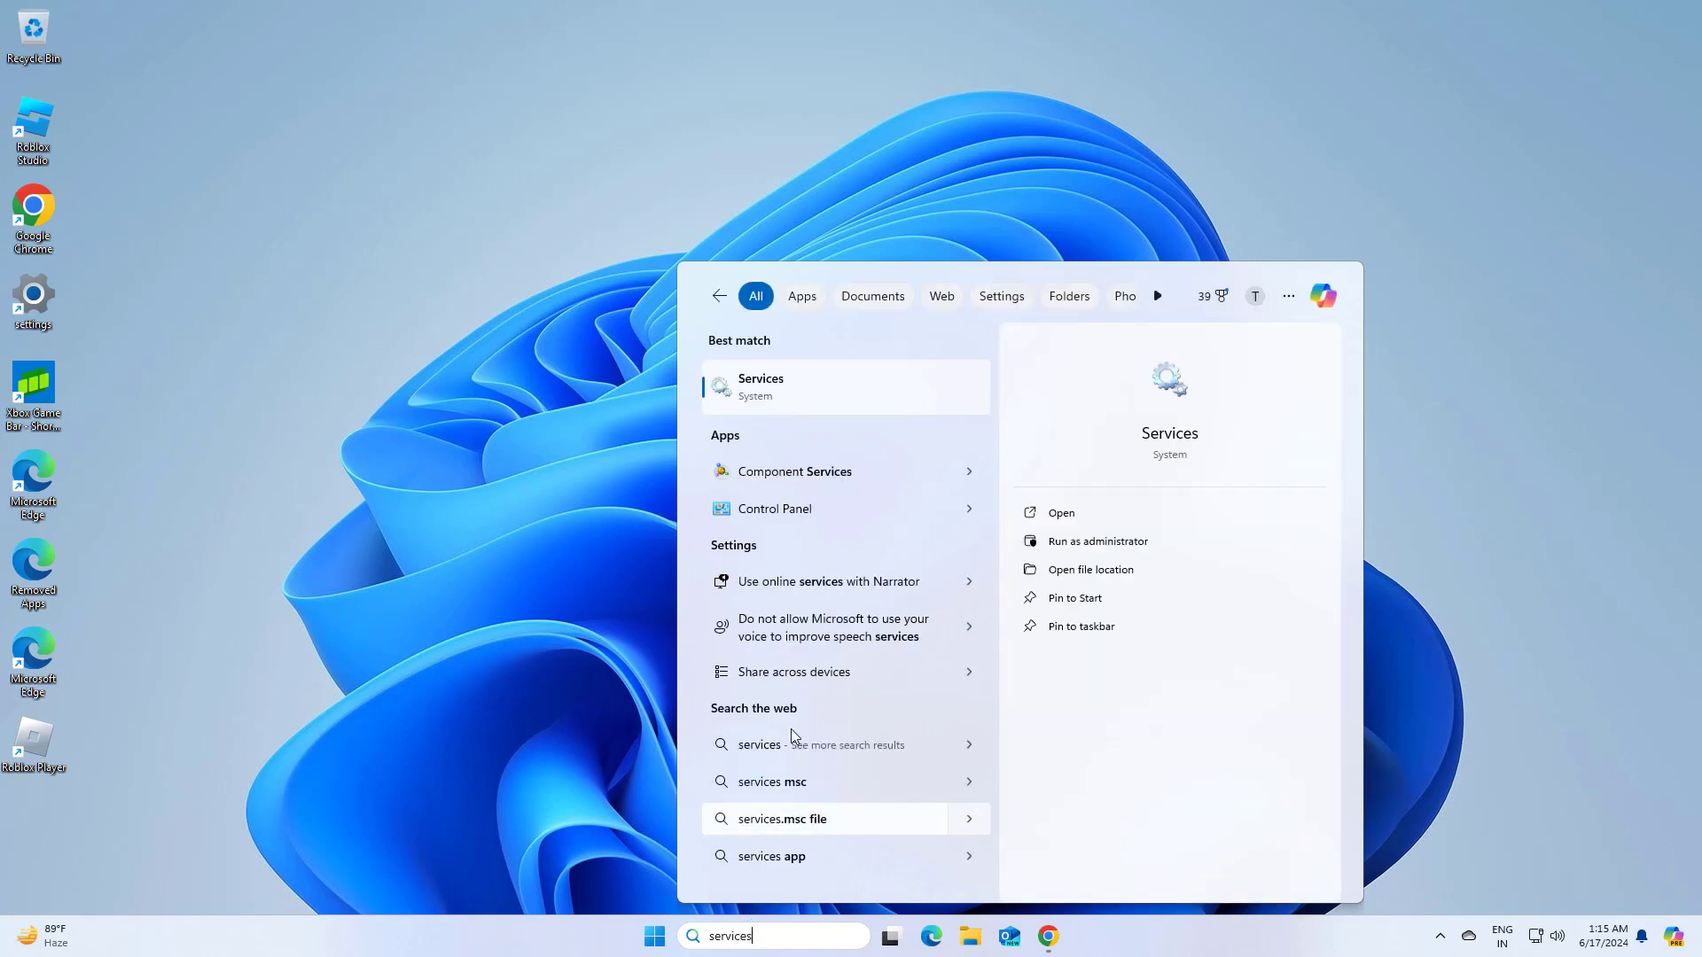
left_click(808, 387)
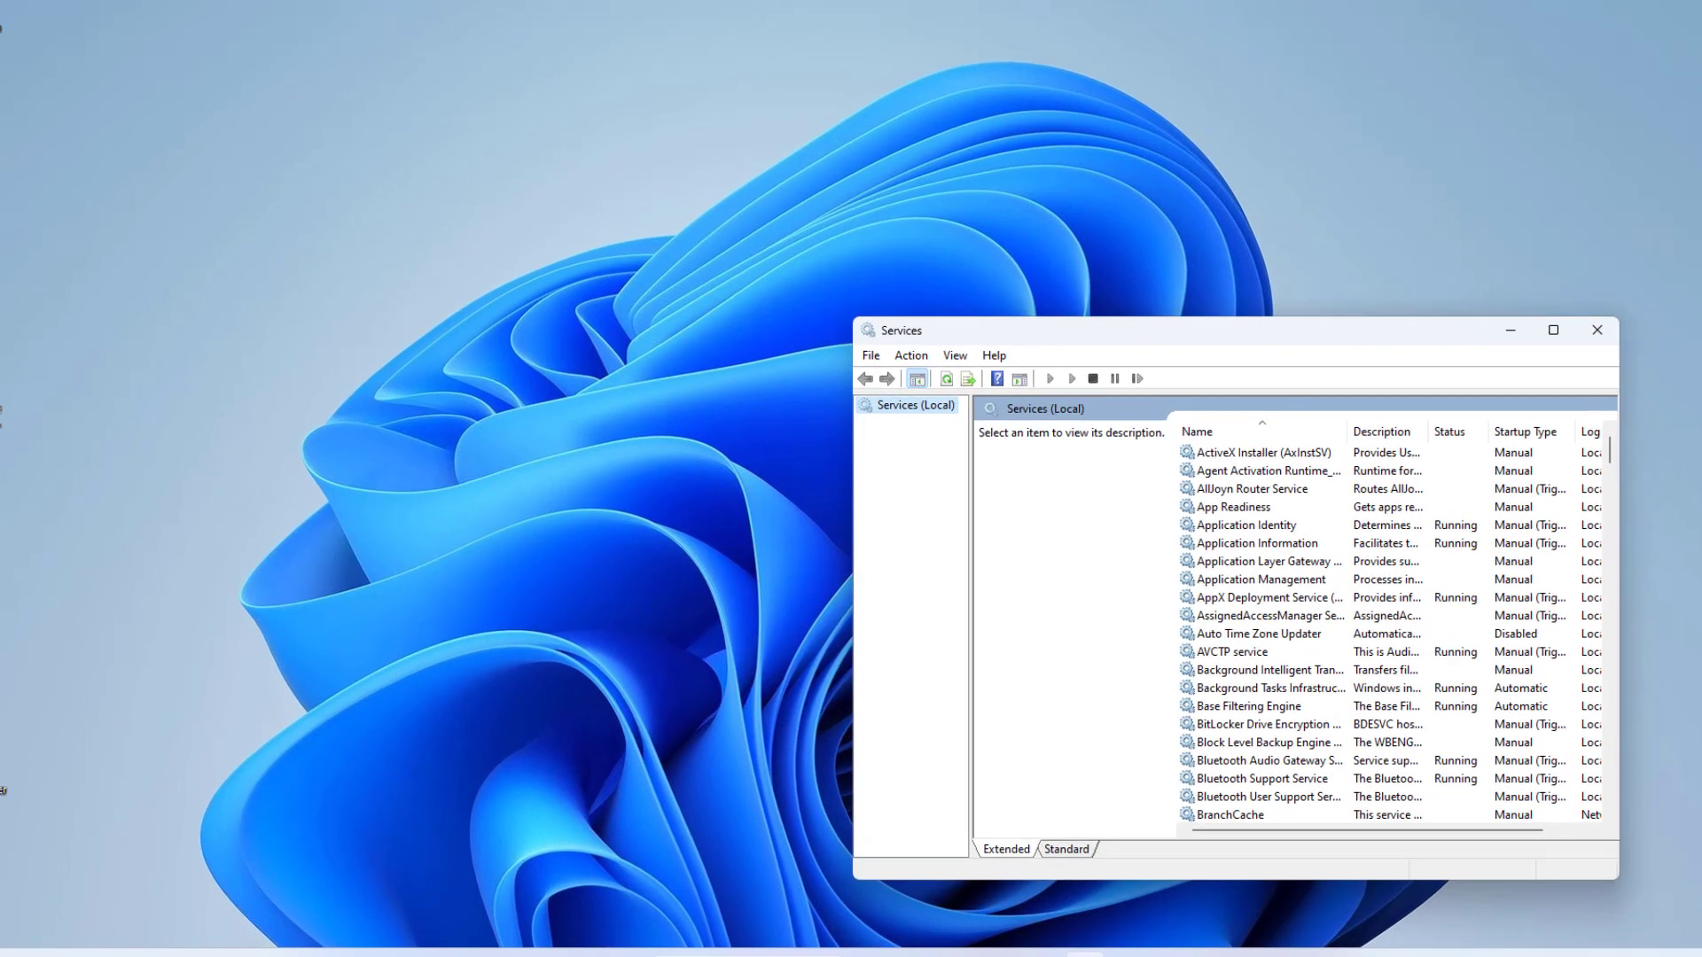
left_click_drag(1012, 342, 535, 350)
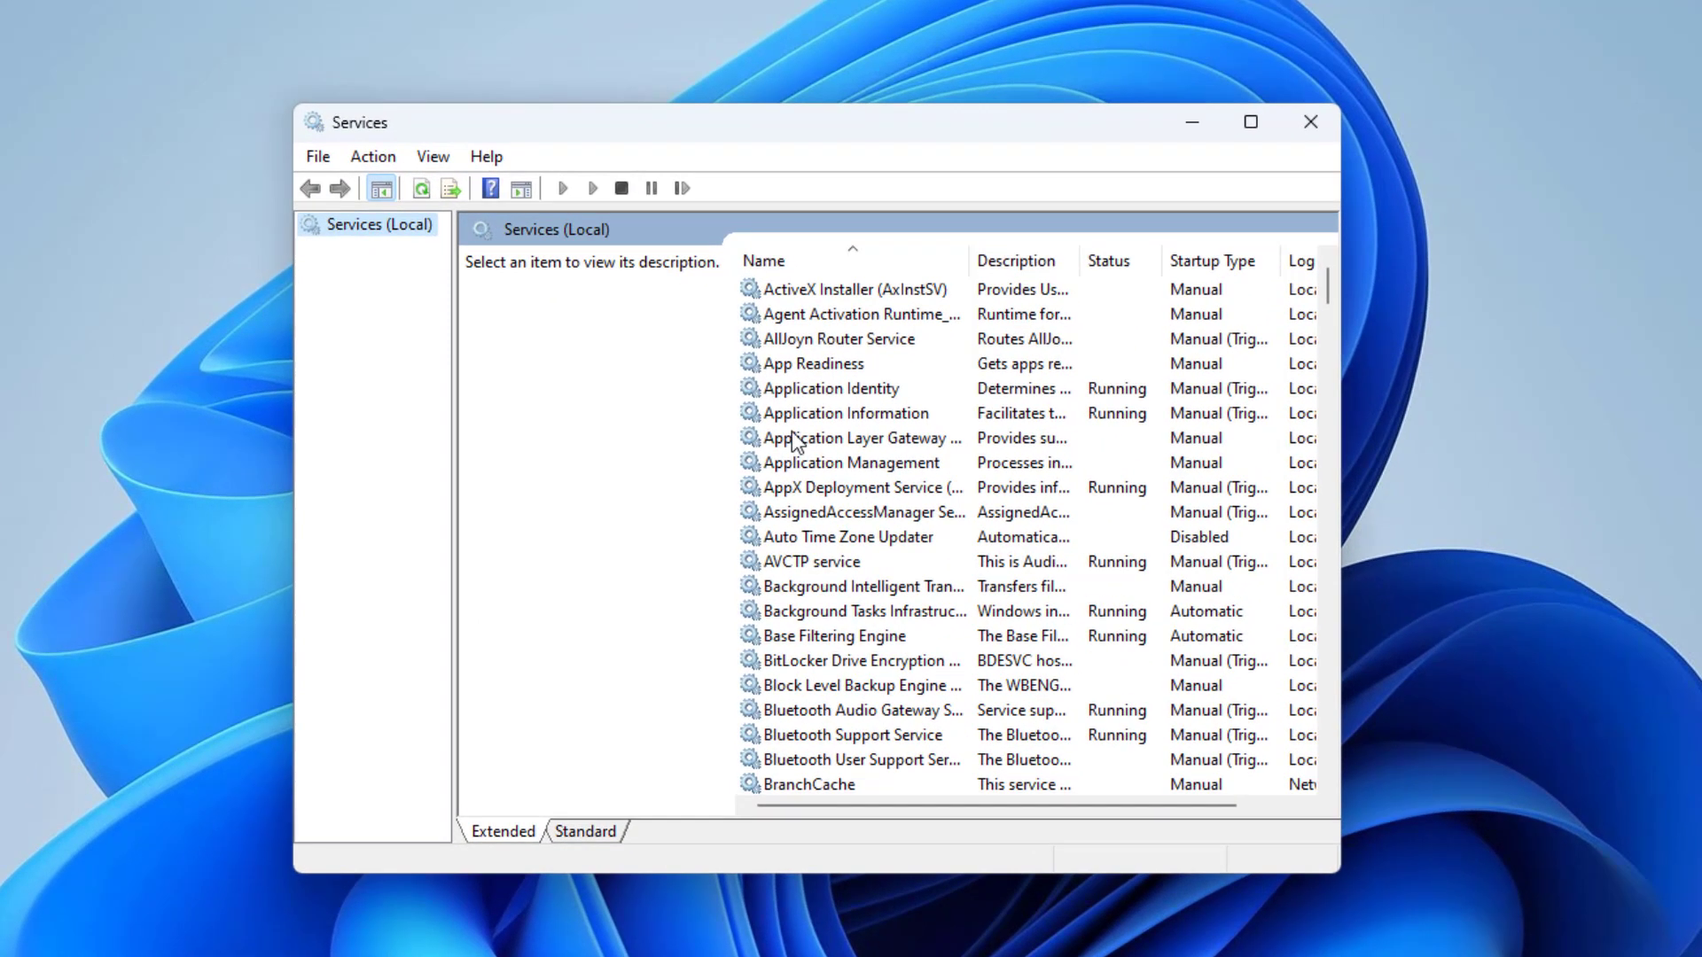
Step: Locate the Windows Search service in the services list and open its properties
left_click(793, 440)
key("w")
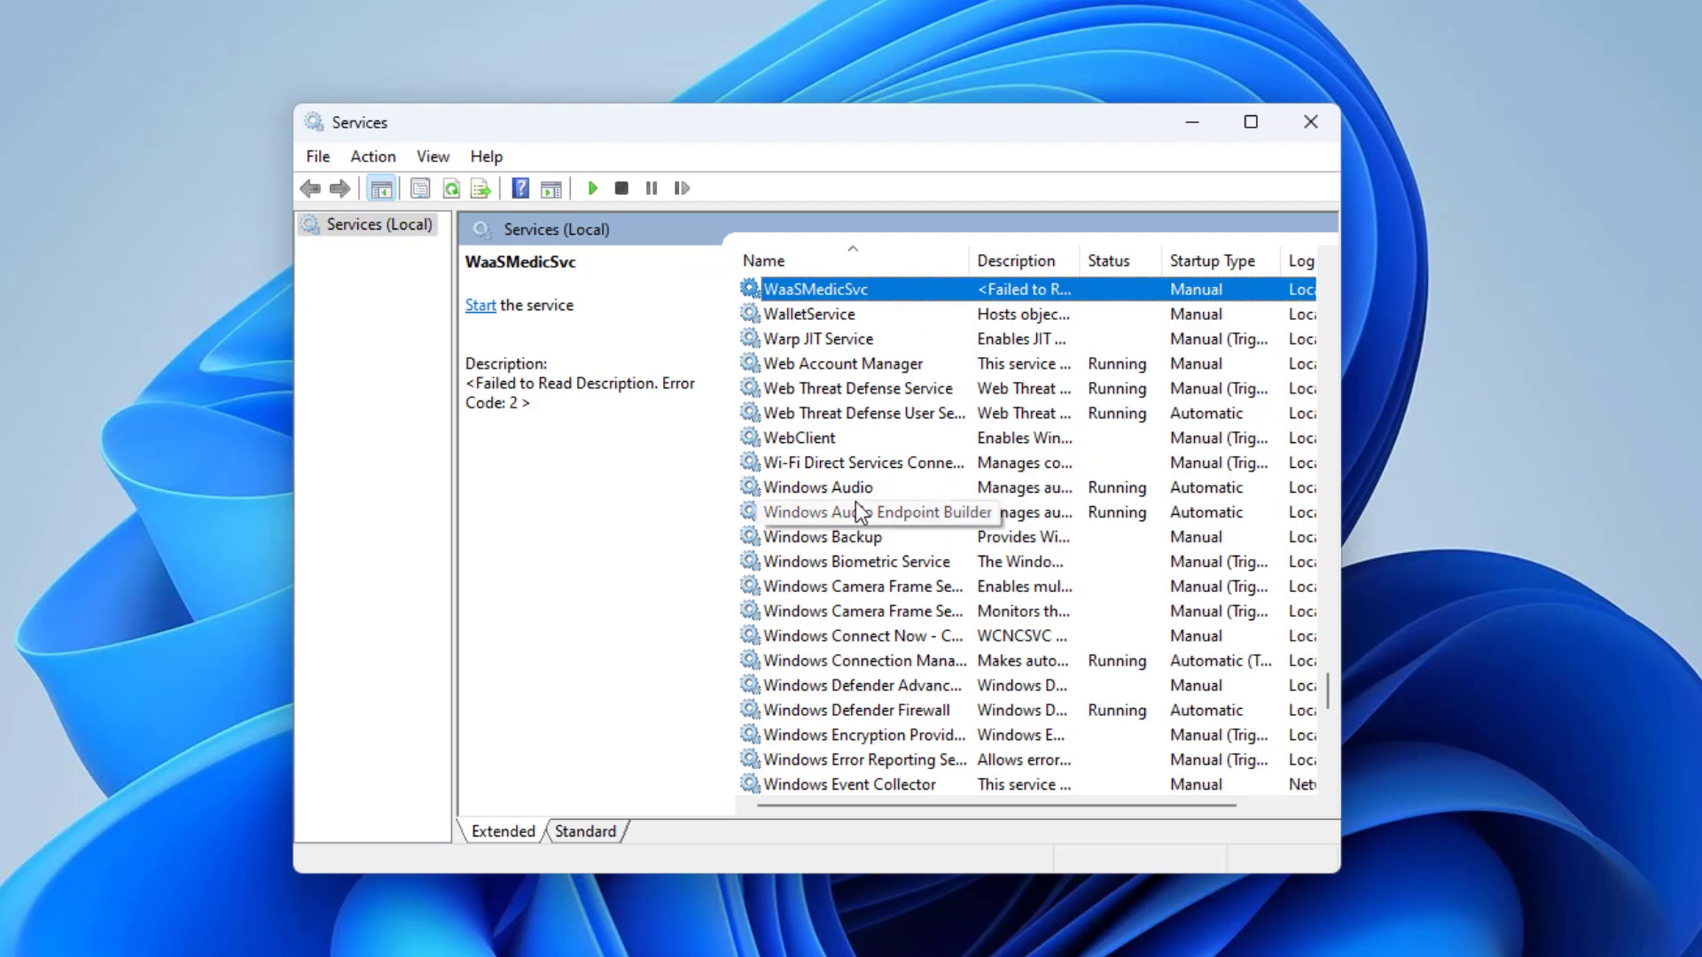
scroll(858, 513, "down", 4)
scroll(857, 513, "down", 5)
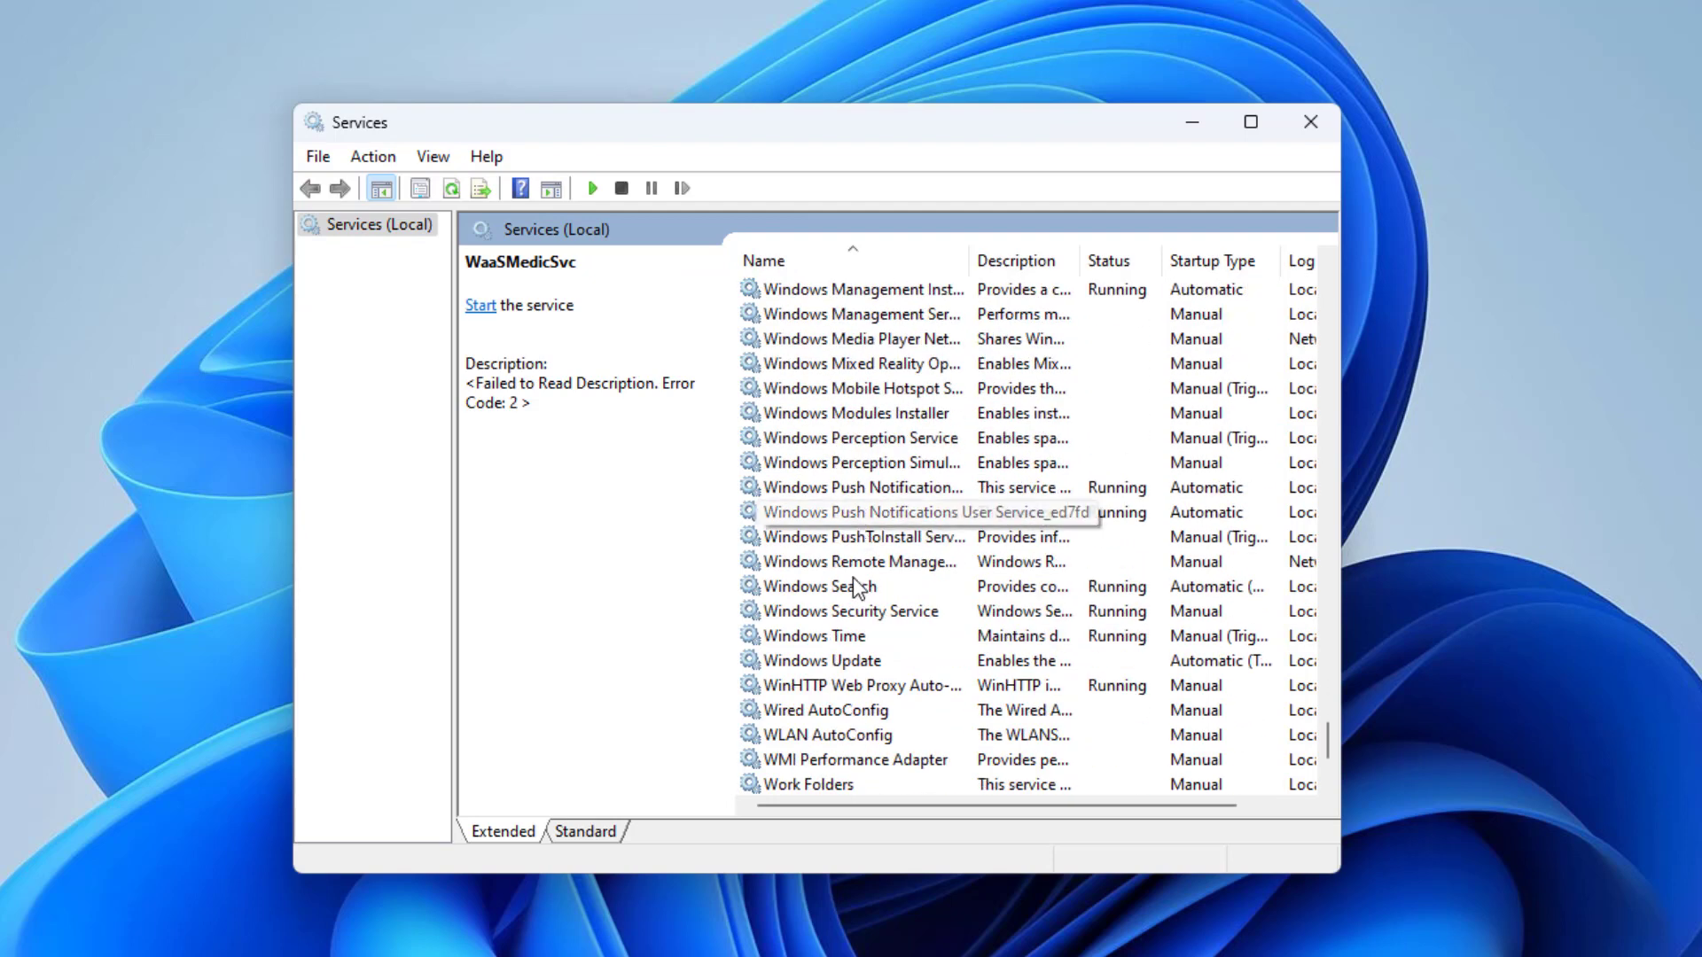
left_click(831, 587)
right_click(861, 587)
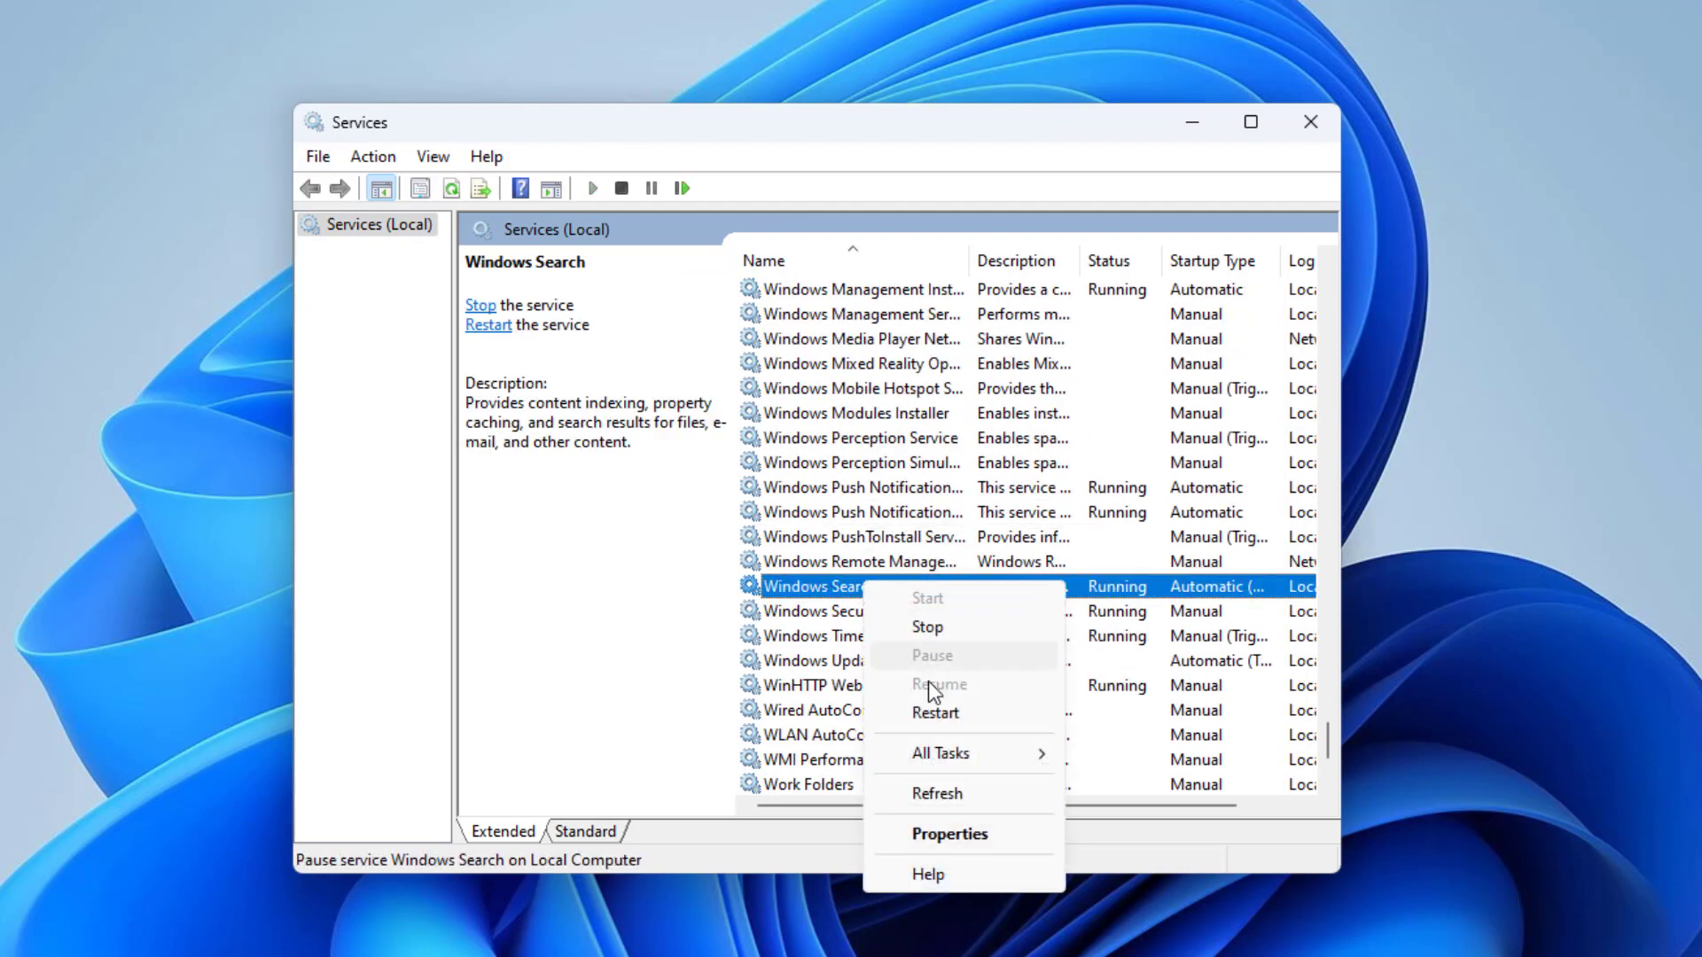
left_click(932, 685)
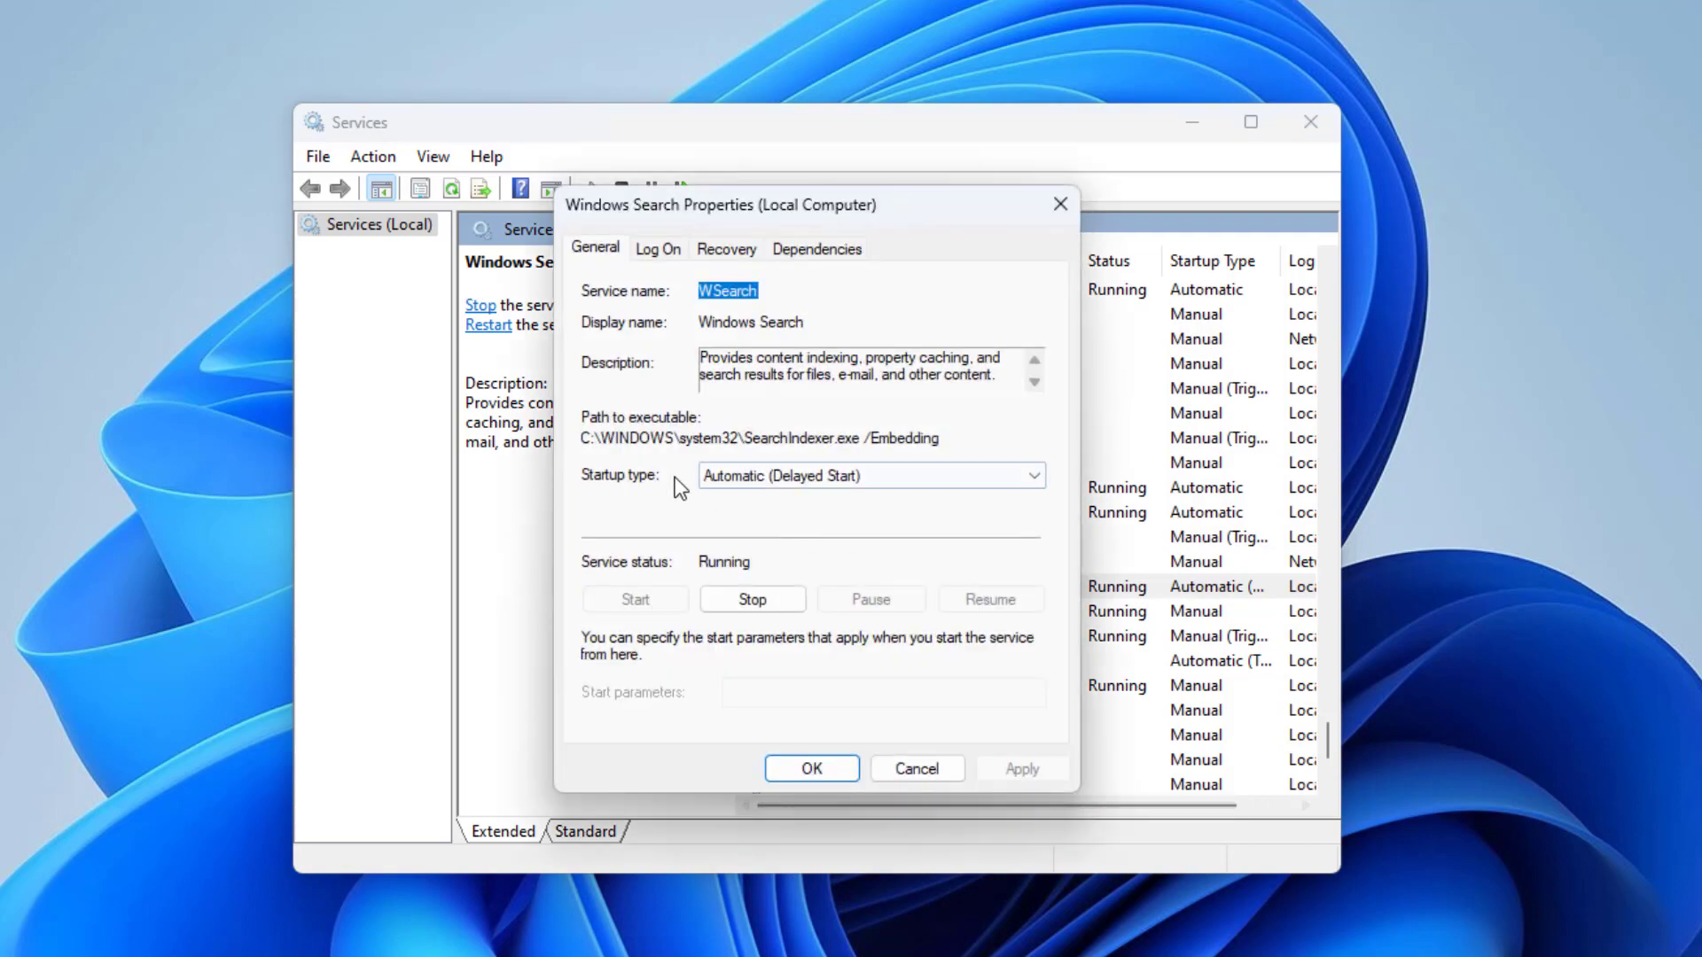
Step: Set the Windows Search service's startup type to Automatic, apply it, and restart the service
left_click(736, 476)
left_click(727, 512)
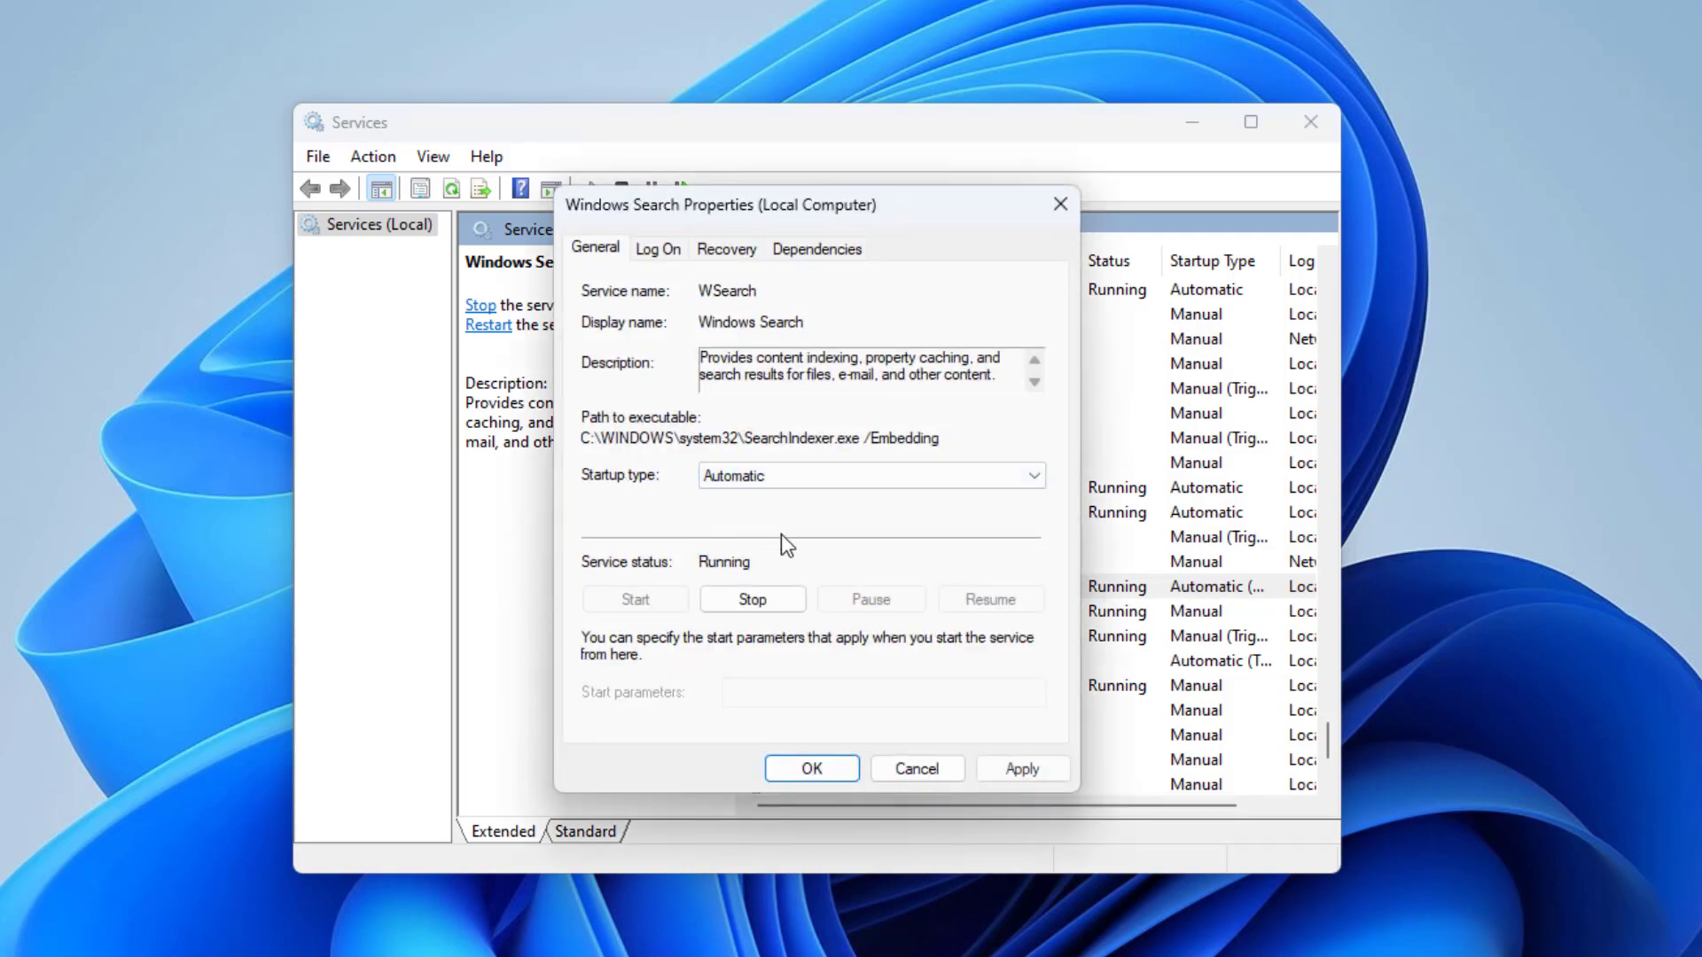
left_click(1002, 771)
left_click(812, 767)
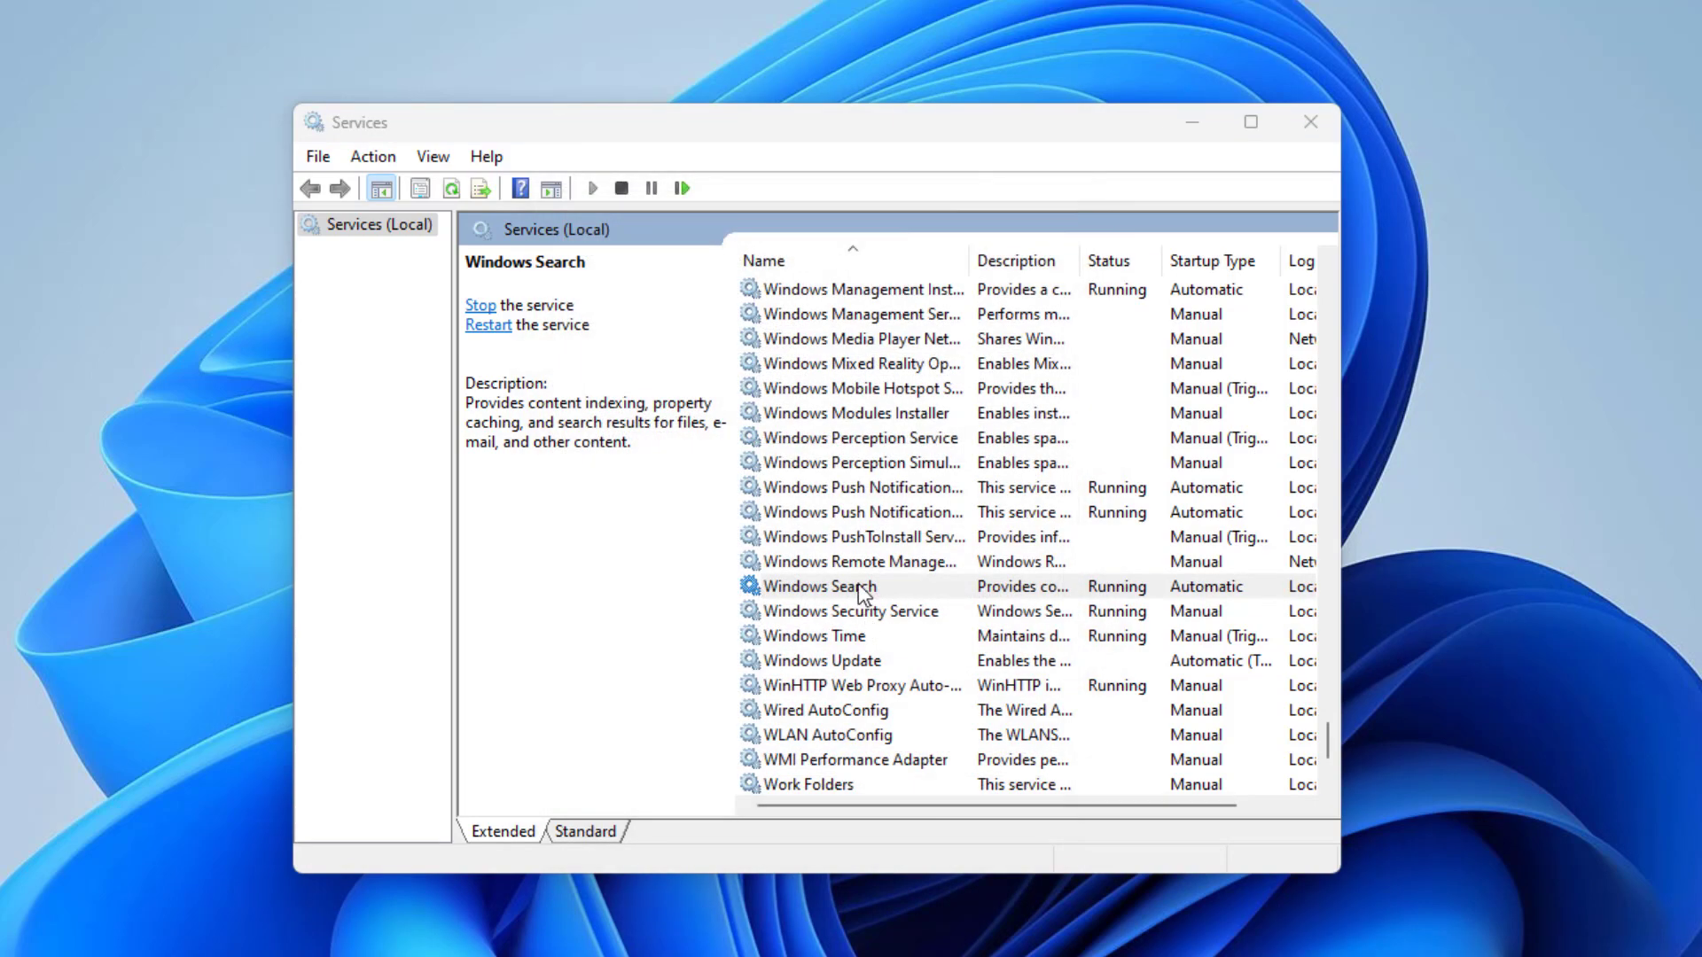
right_click(858, 586)
left_click(958, 713)
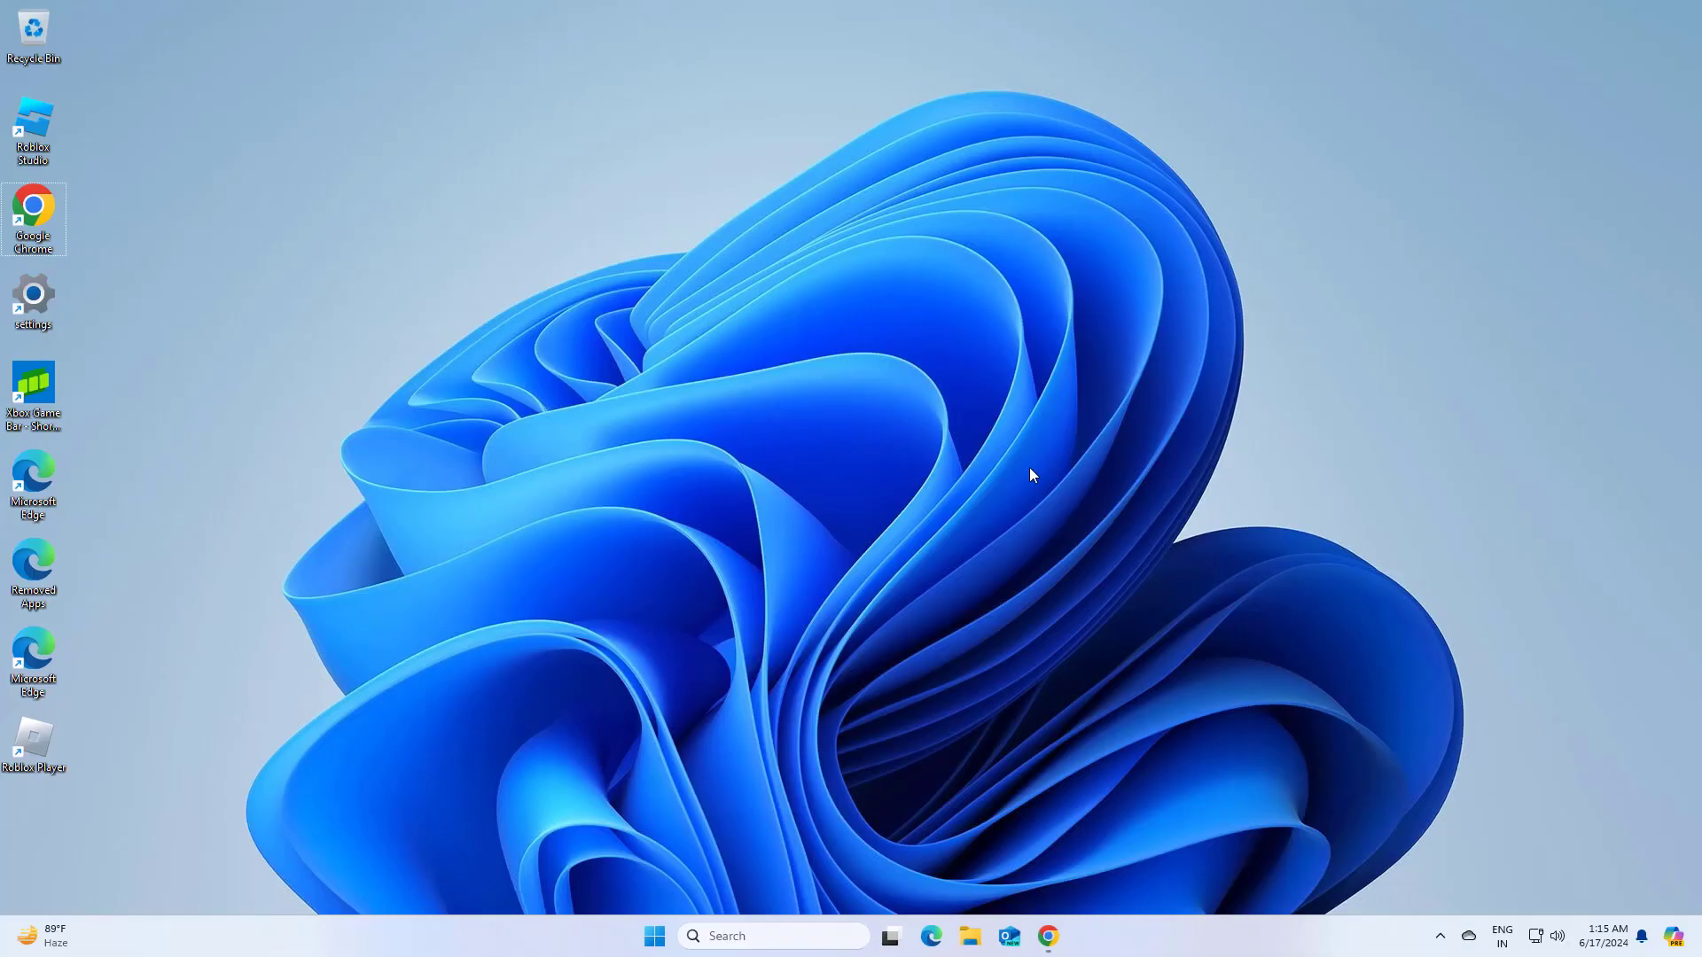
Step: Open the Searching Windows page under Privacy & security in Settings and launch the Indexer troubleshooter
right_click(654, 936)
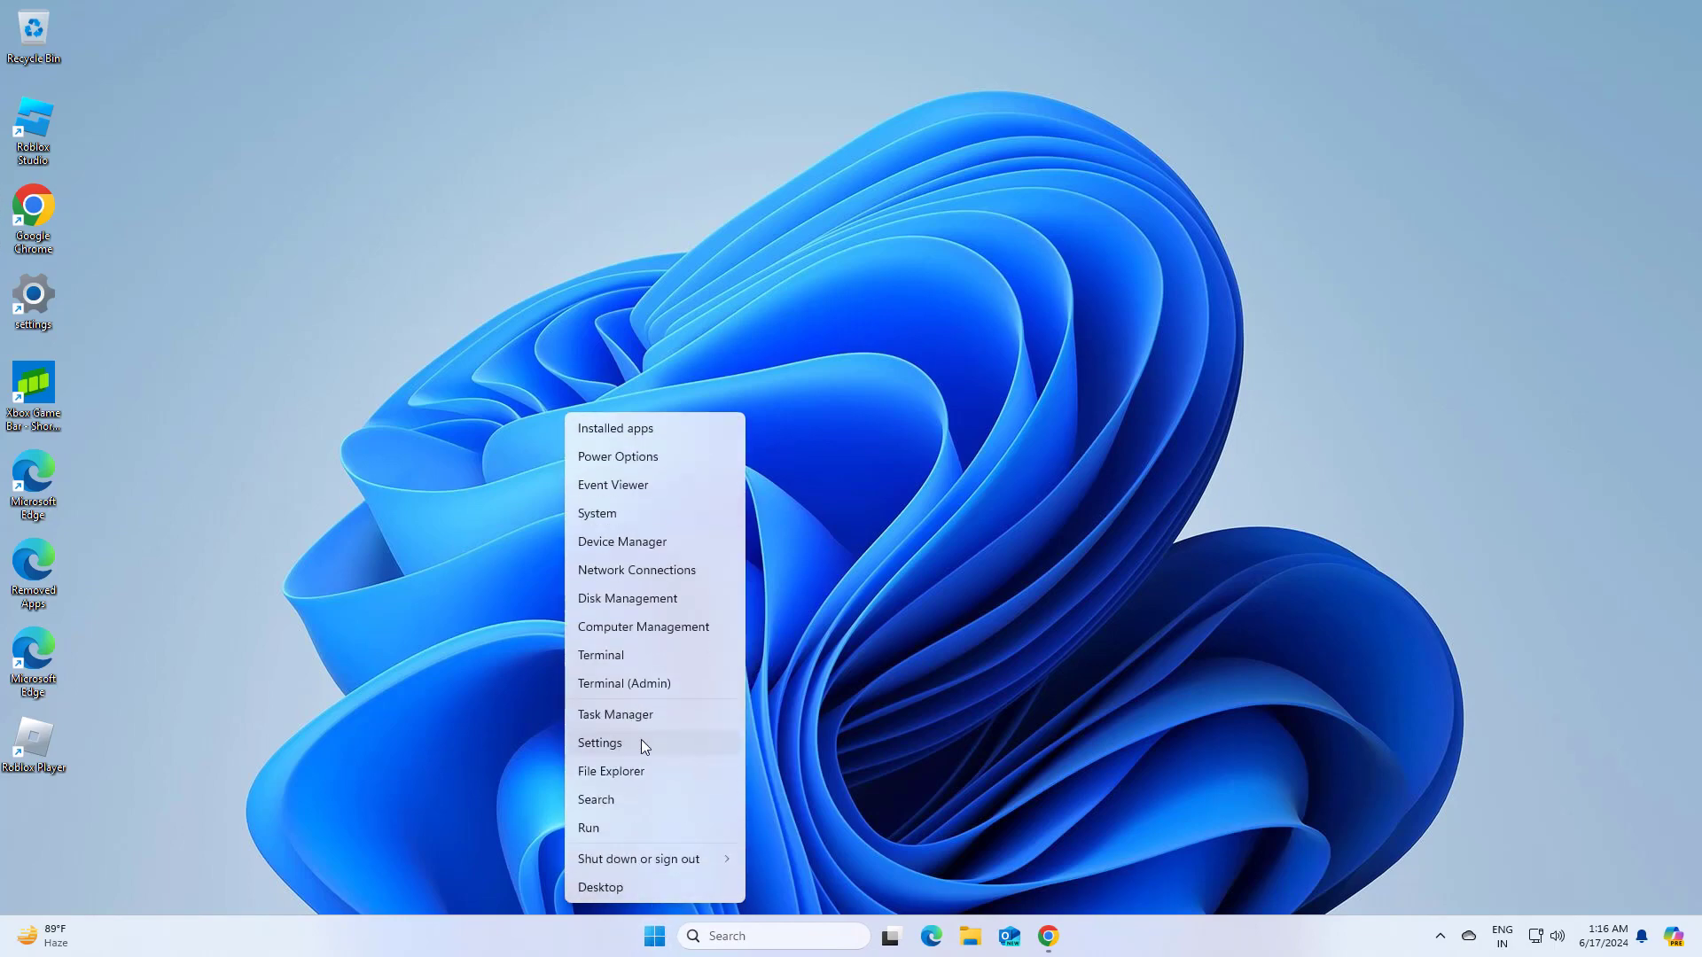
left_click(617, 743)
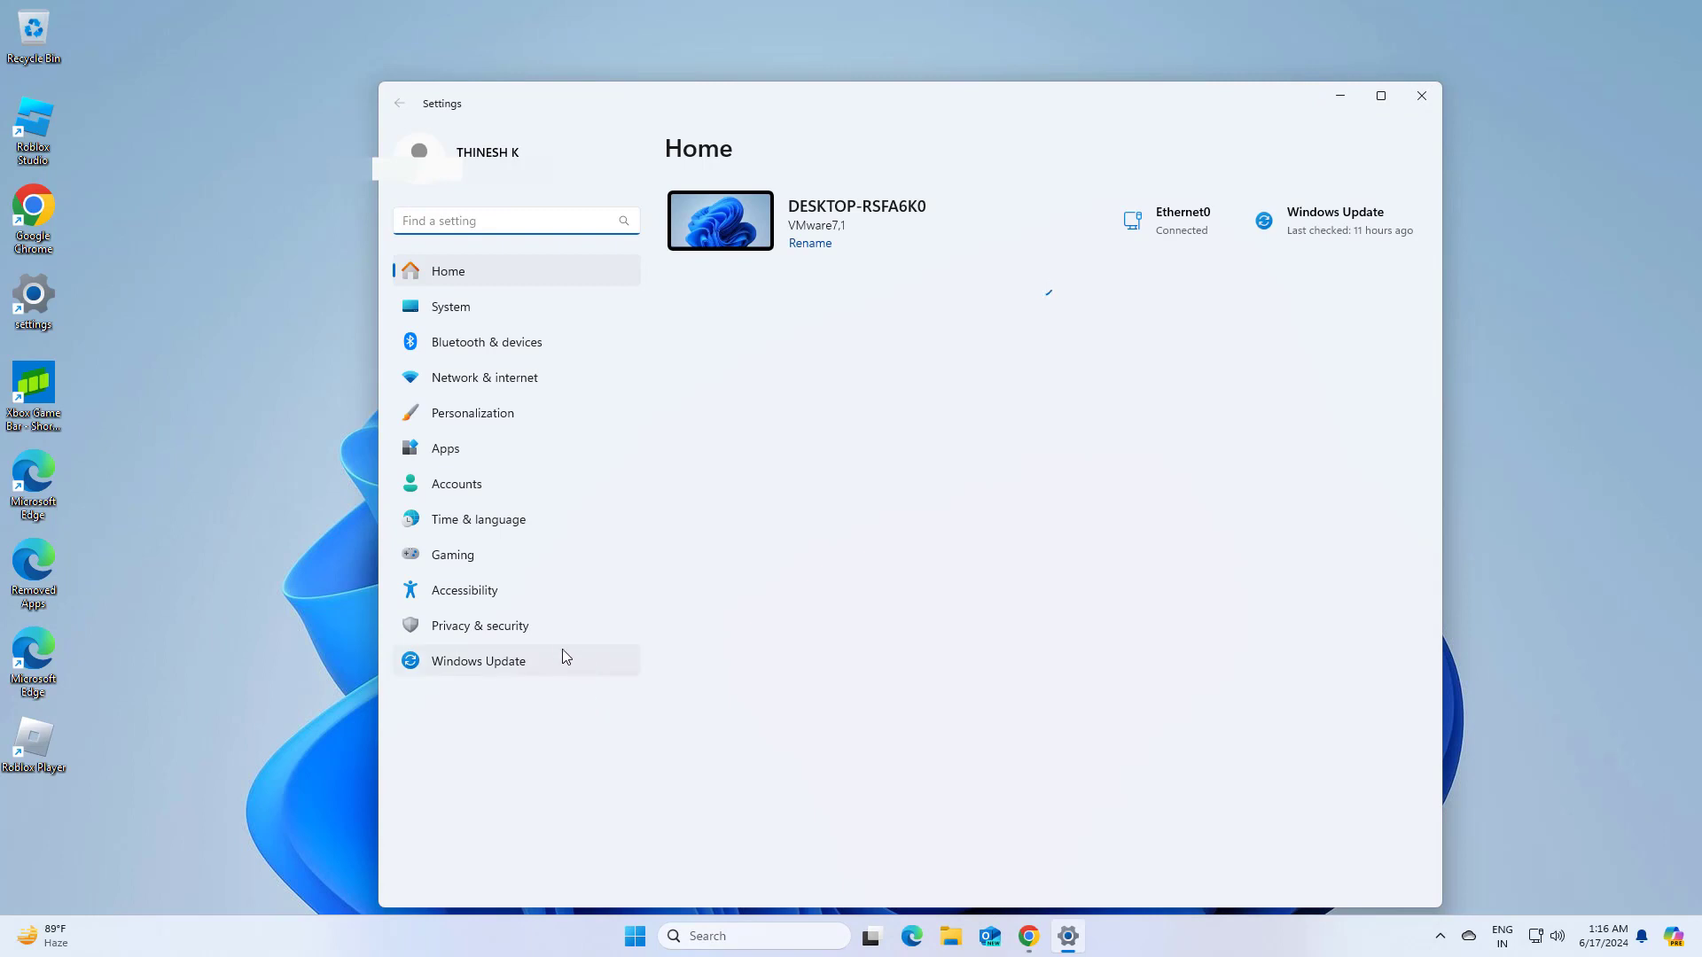
left_click(481, 629)
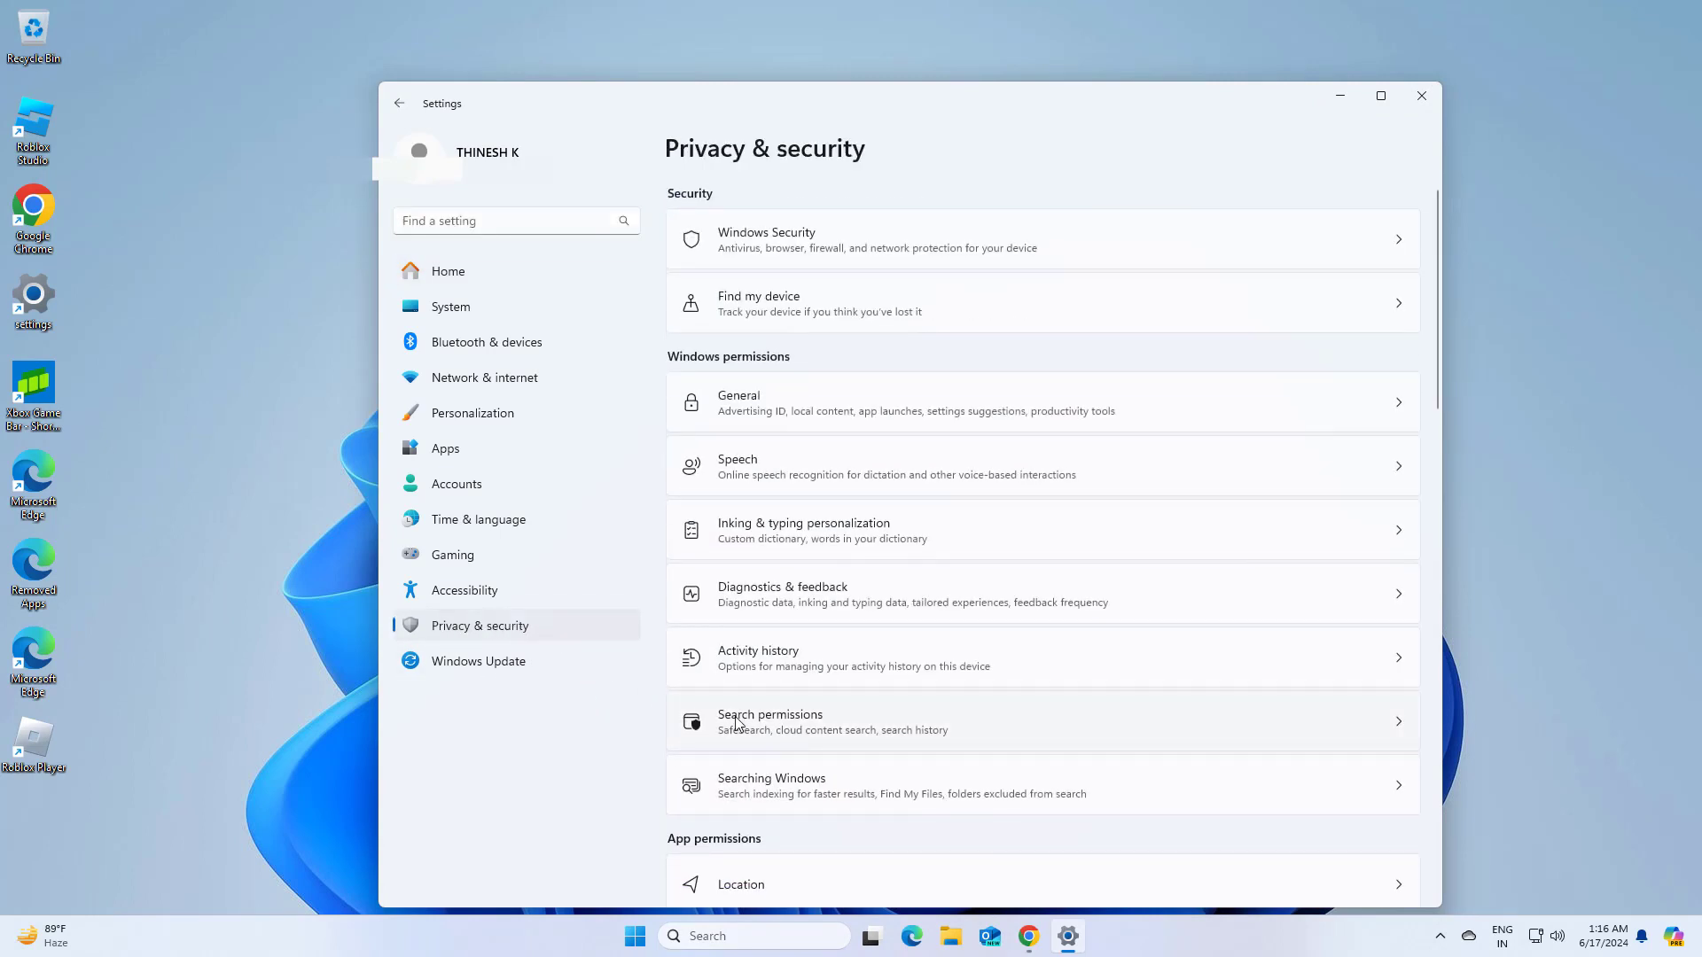
left_click(804, 796)
scroll(795, 754, "down", 5)
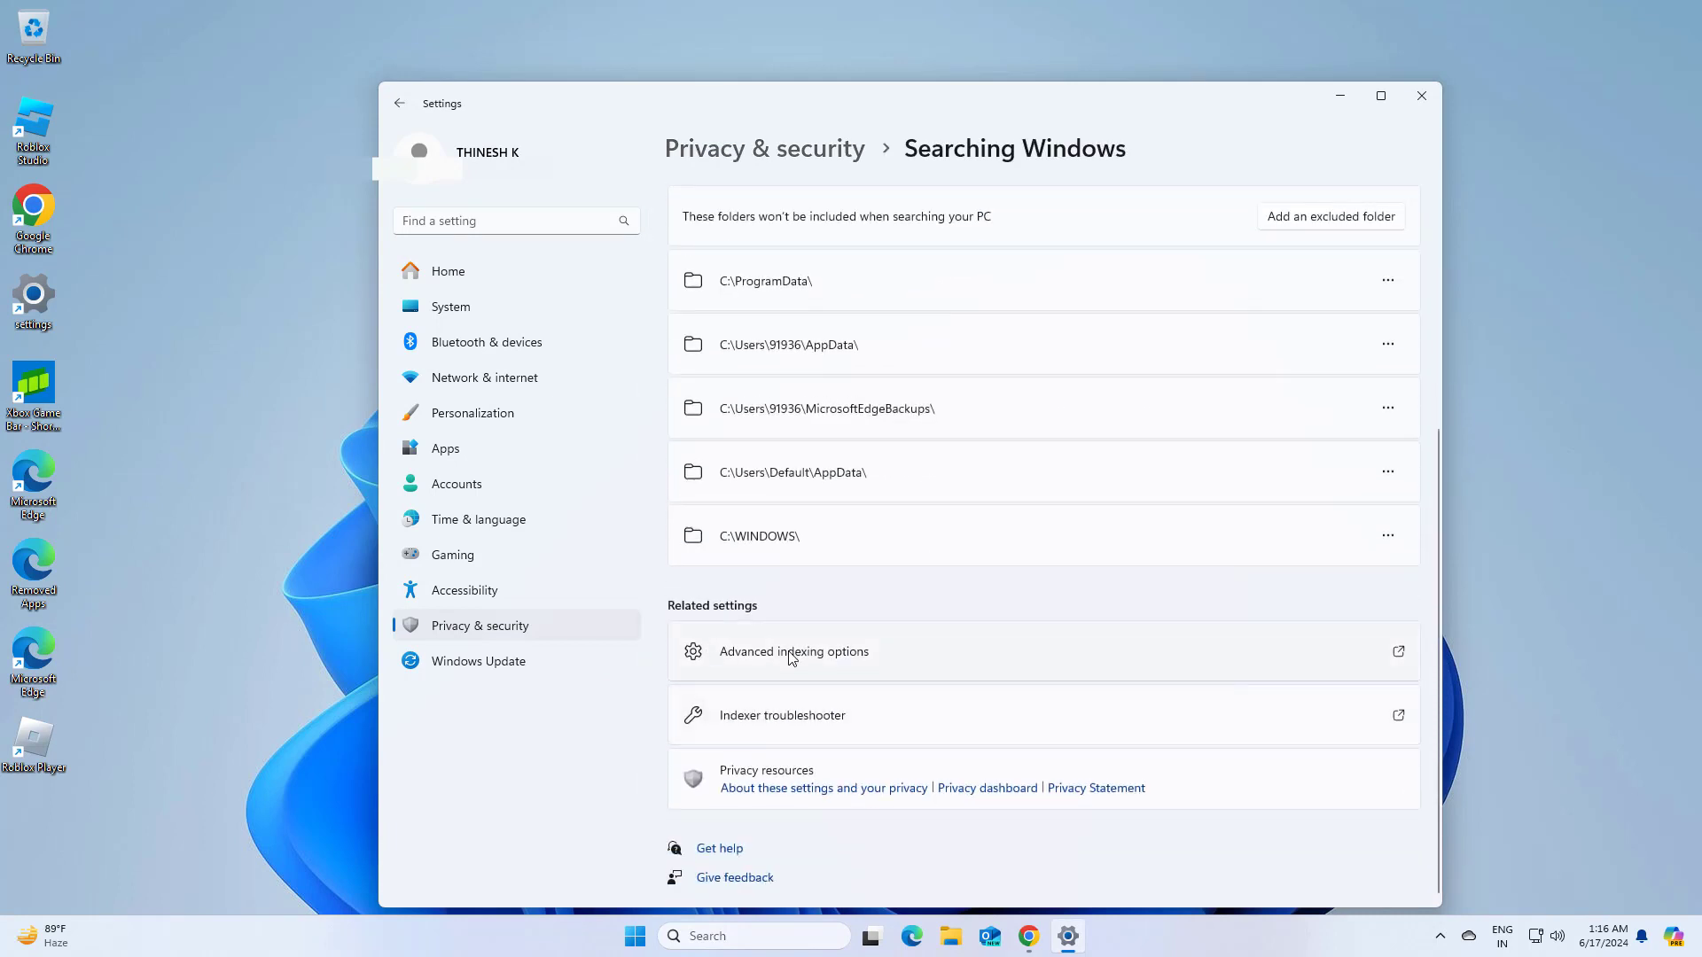
left_click(780, 718)
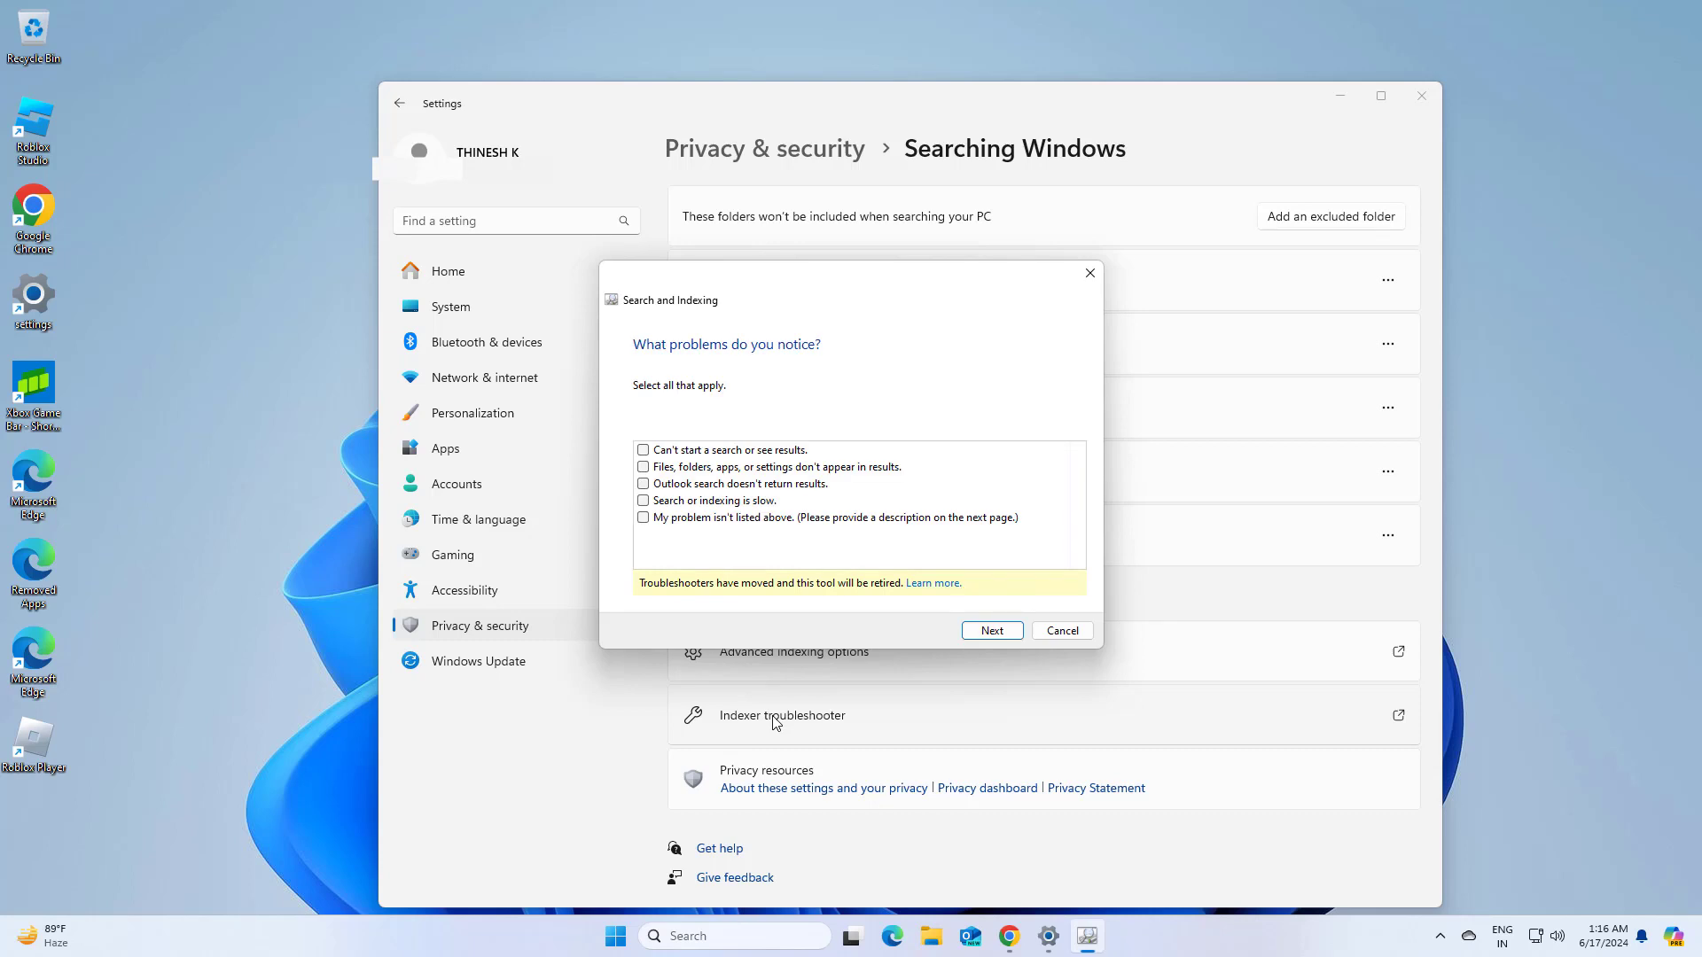
Step: Run the Search and Indexing troubleshooter with an empty problem description and retry the troubleshooting as an administrator
left_click(643, 500)
left_click(971, 630)
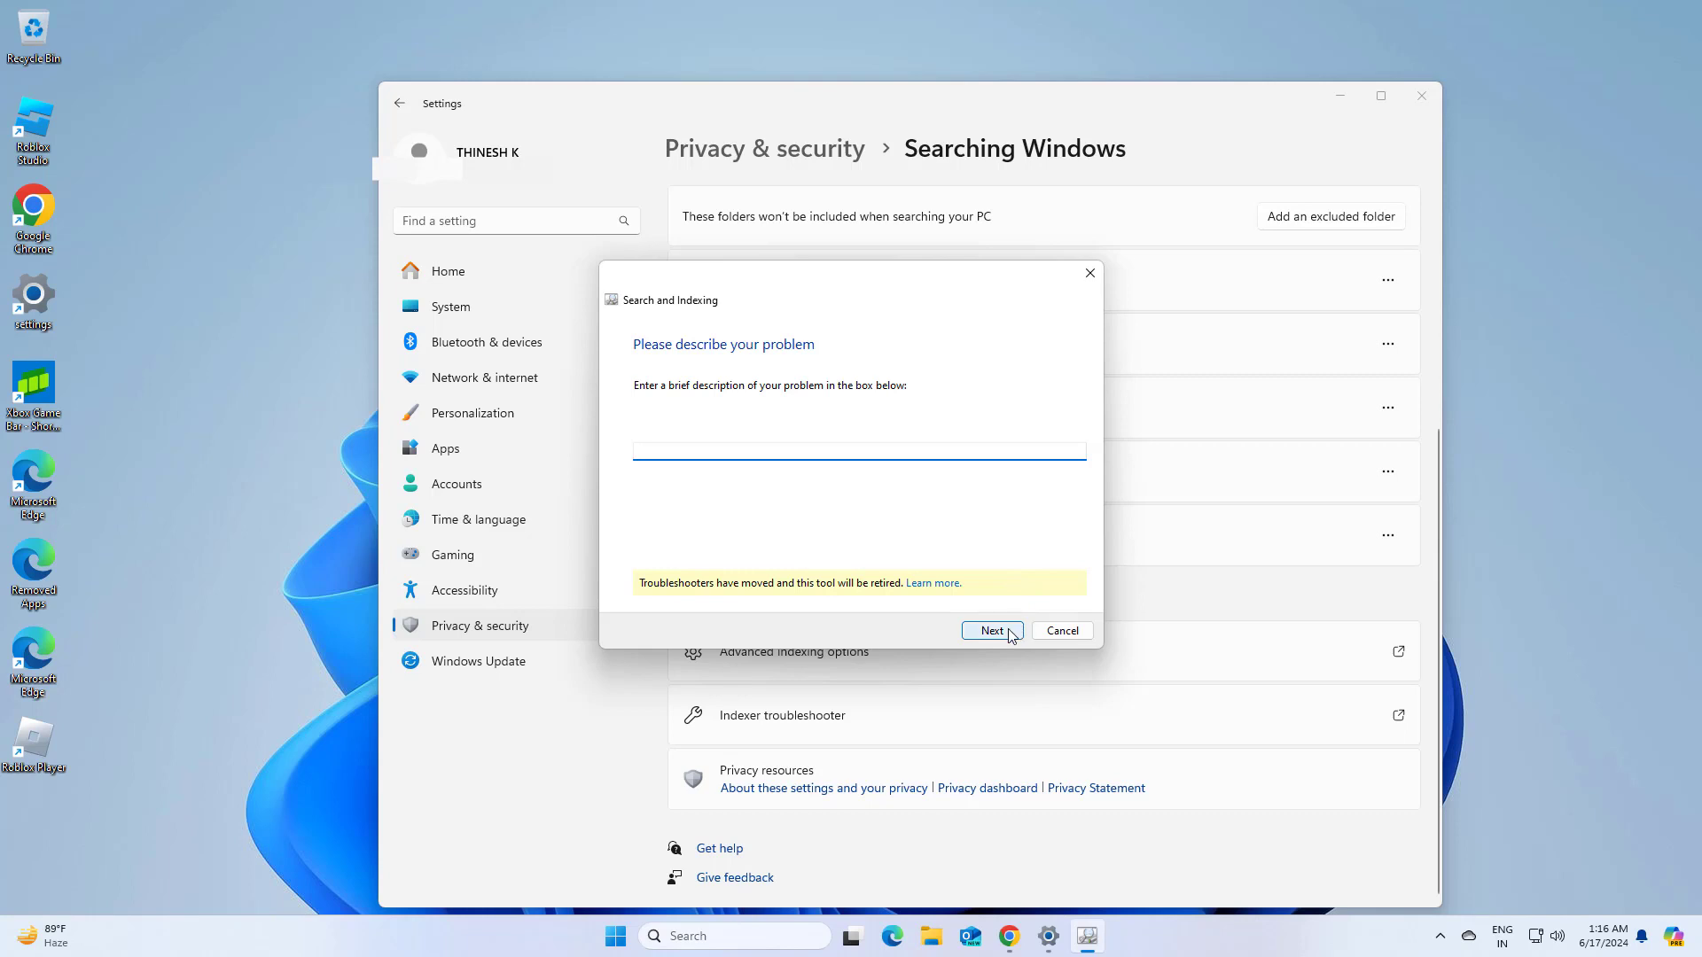
left_click(999, 628)
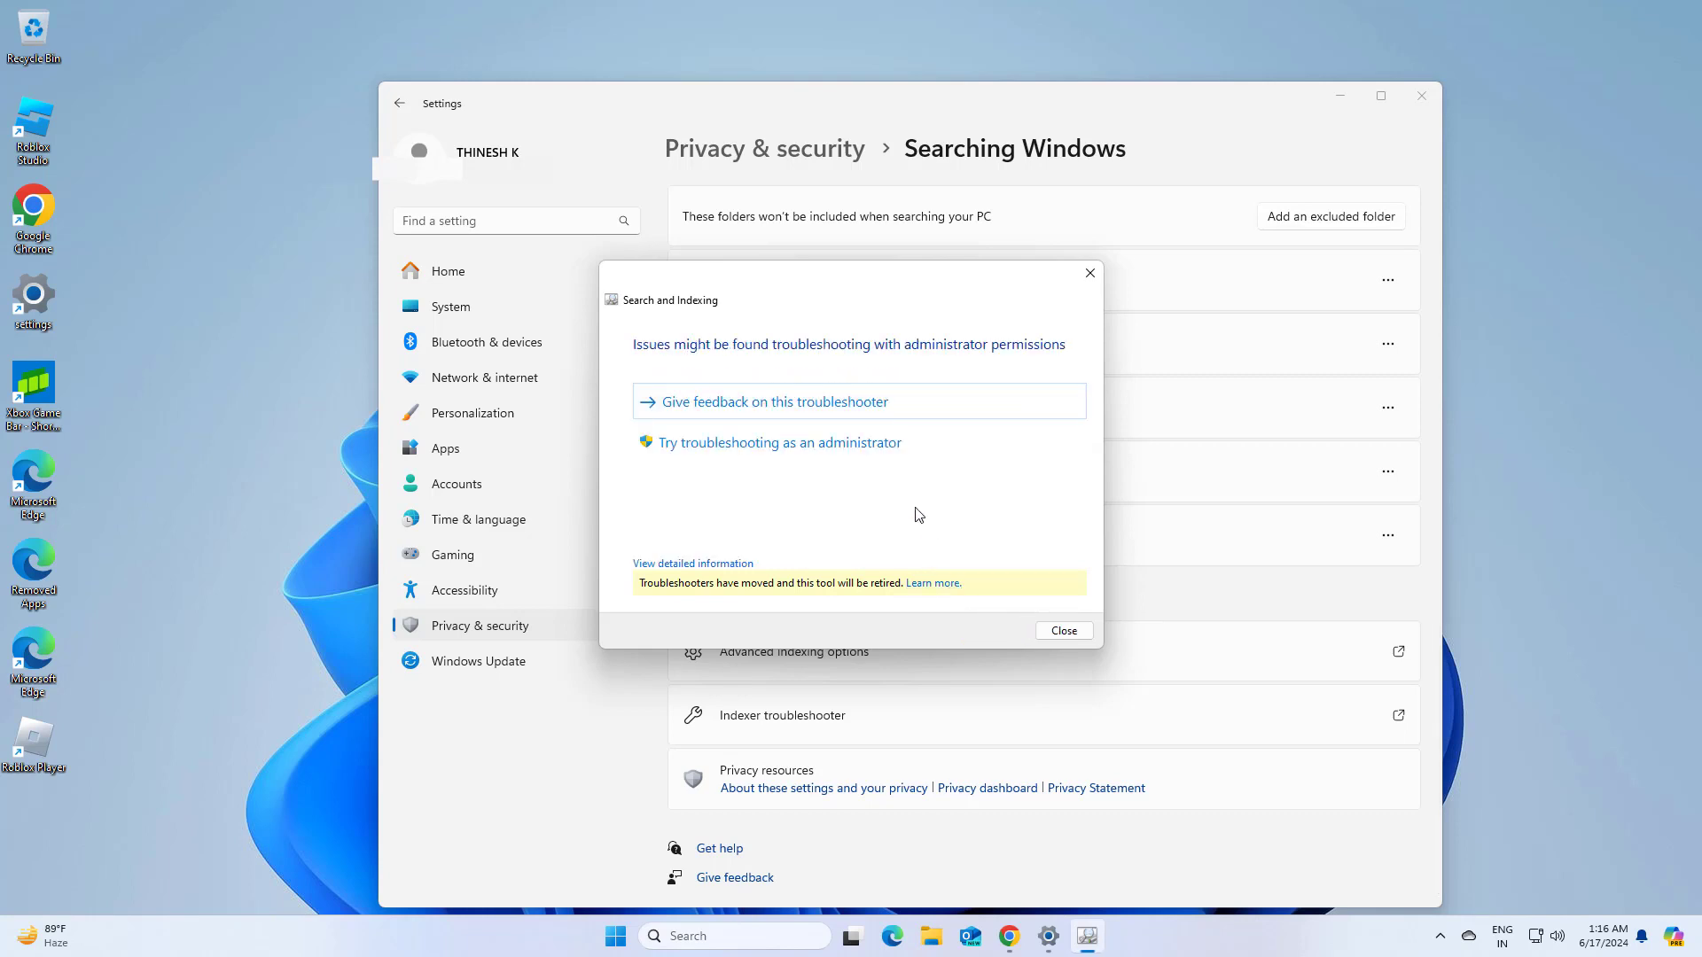
left_click(882, 452)
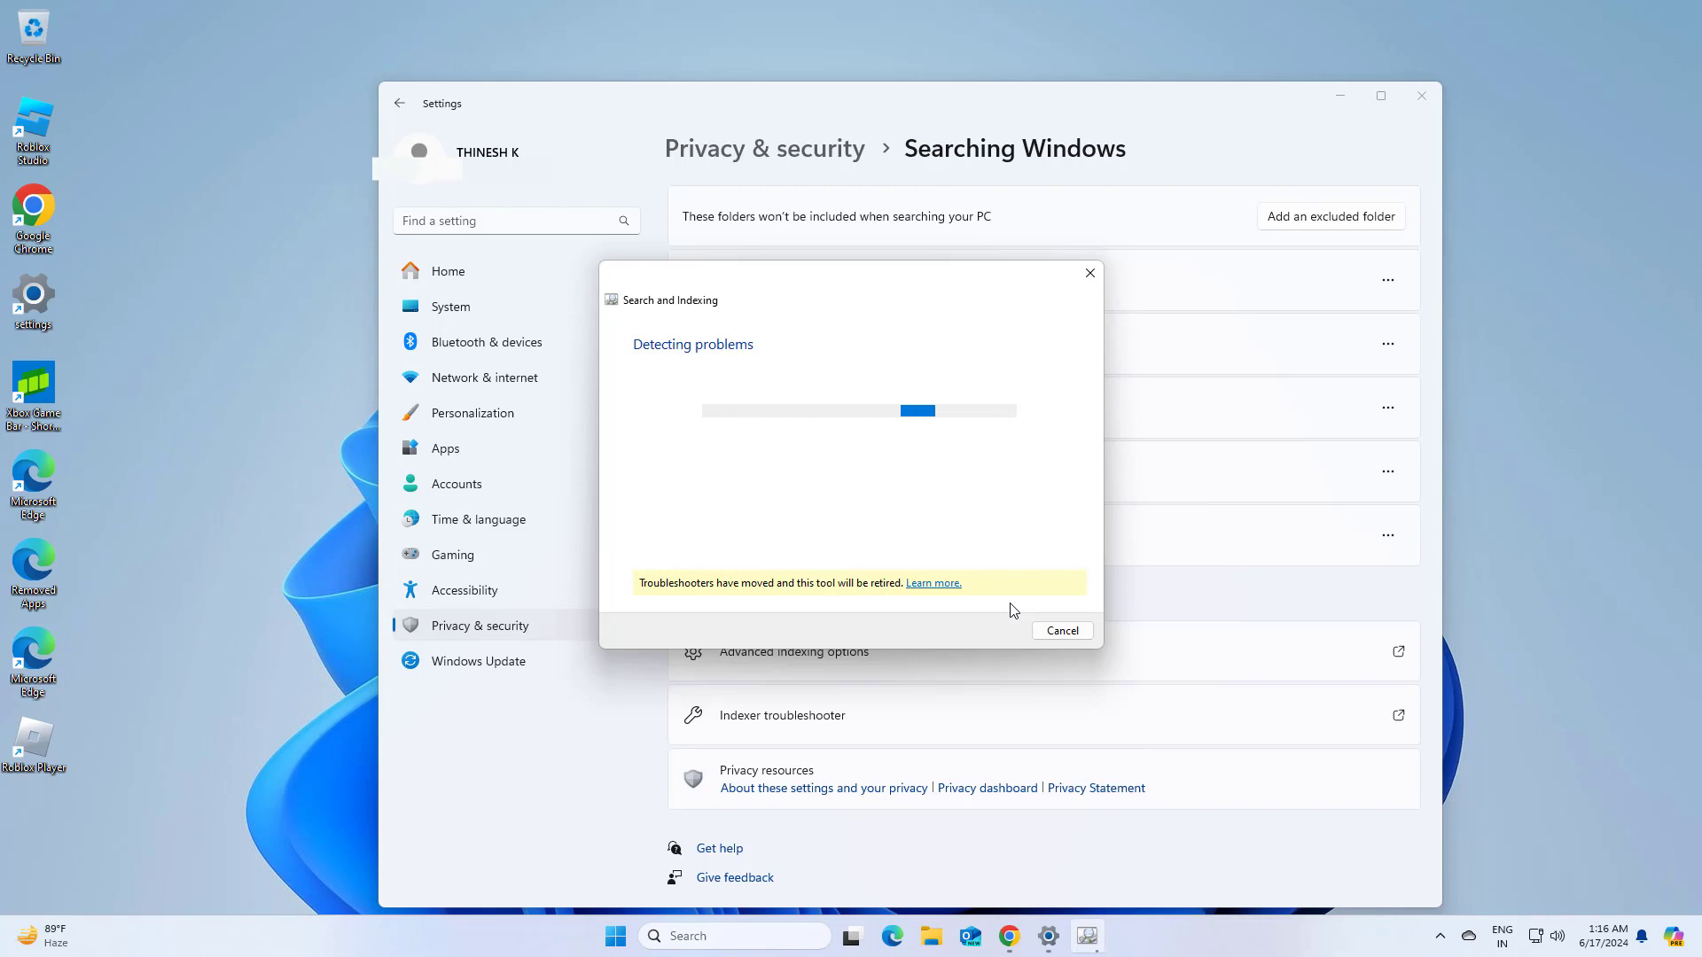
Step: Run the administrator troubleshooter for an unlisted problem, slow search or indexing, and searches that can't start, and close it along with Settings
left_click(643, 517)
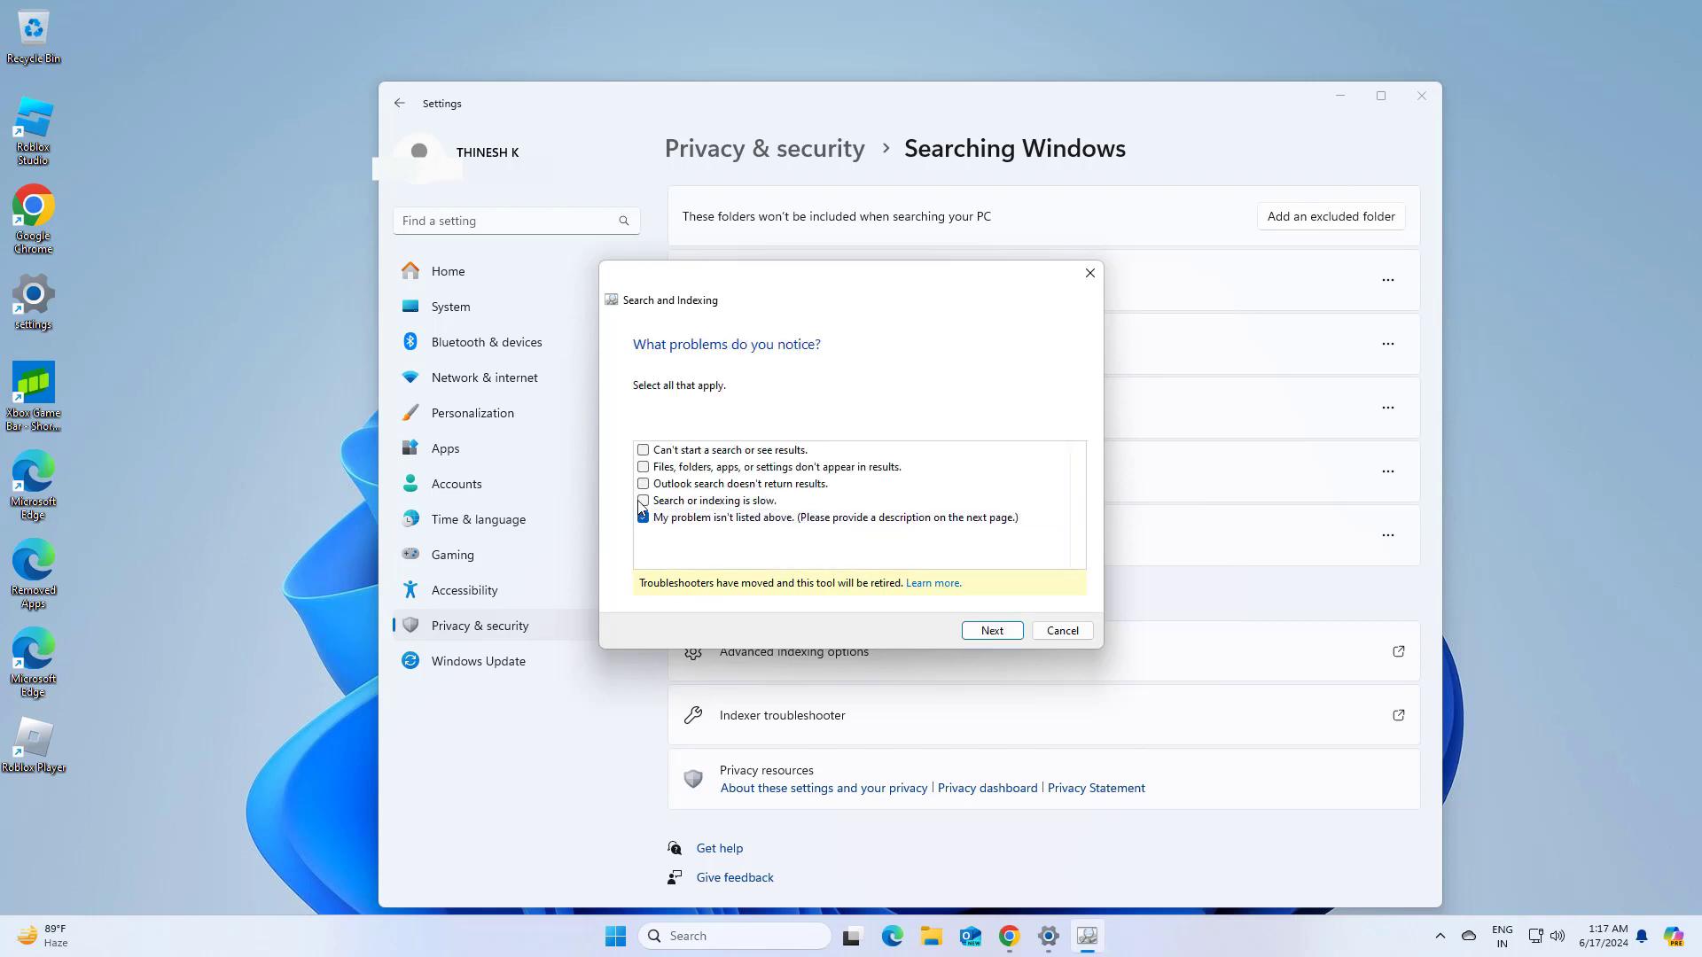
left_click(642, 500)
left_click(643, 450)
left_click(992, 630)
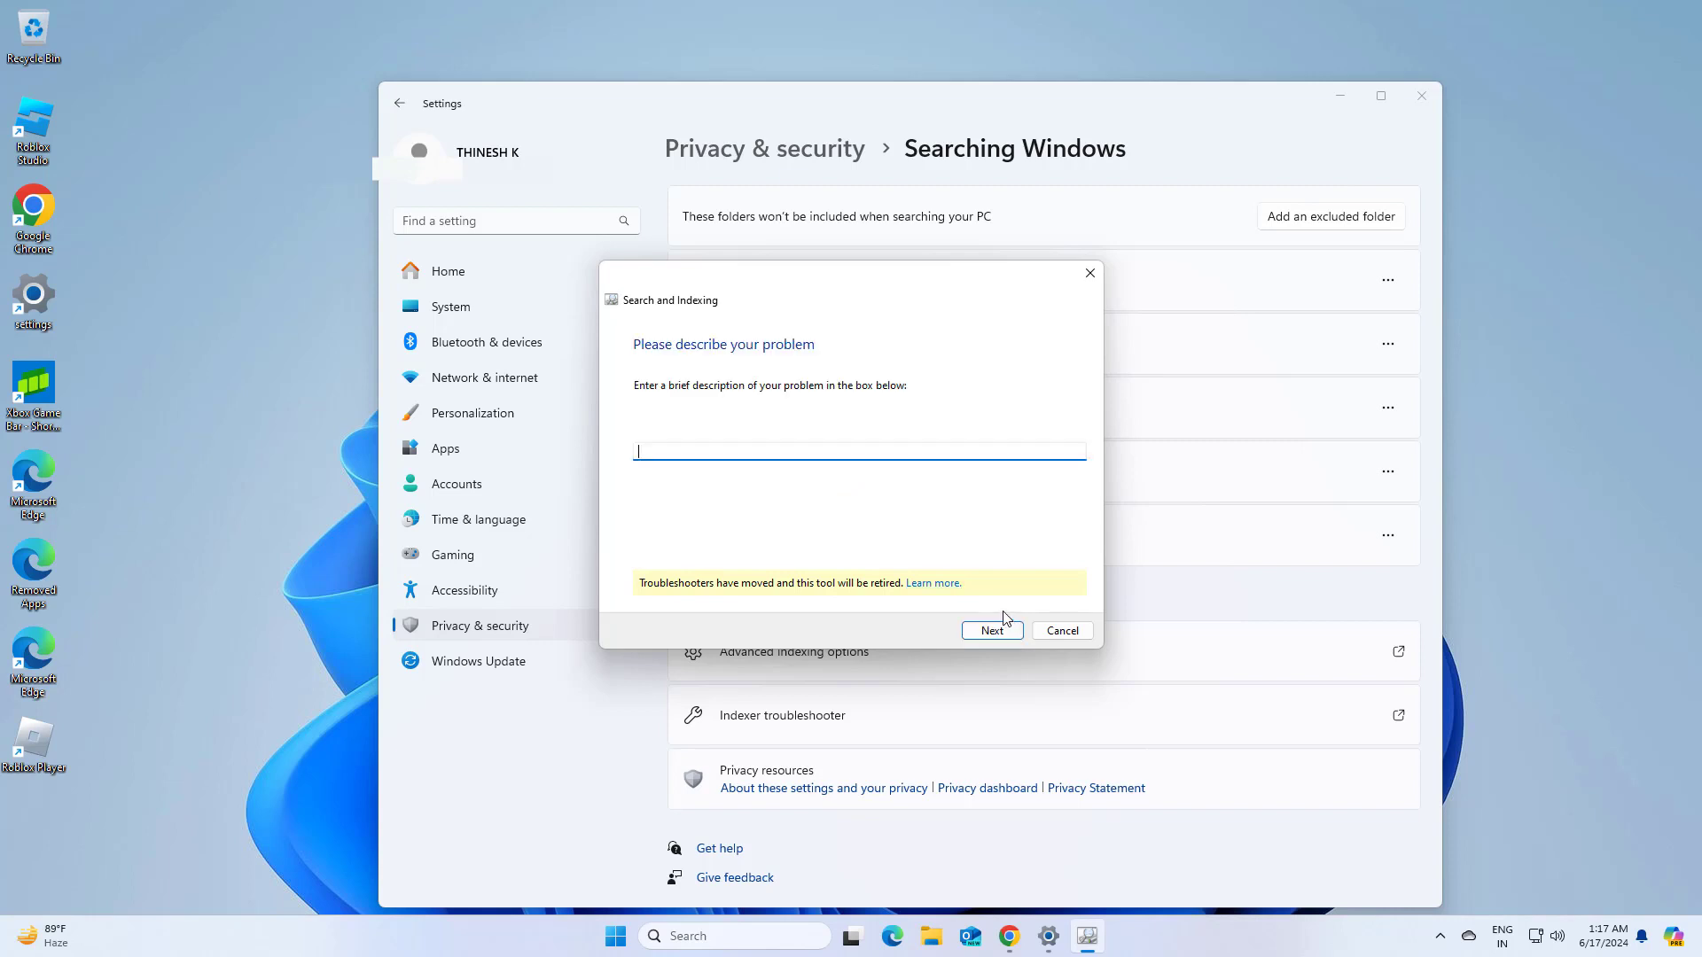
left_click(994, 630)
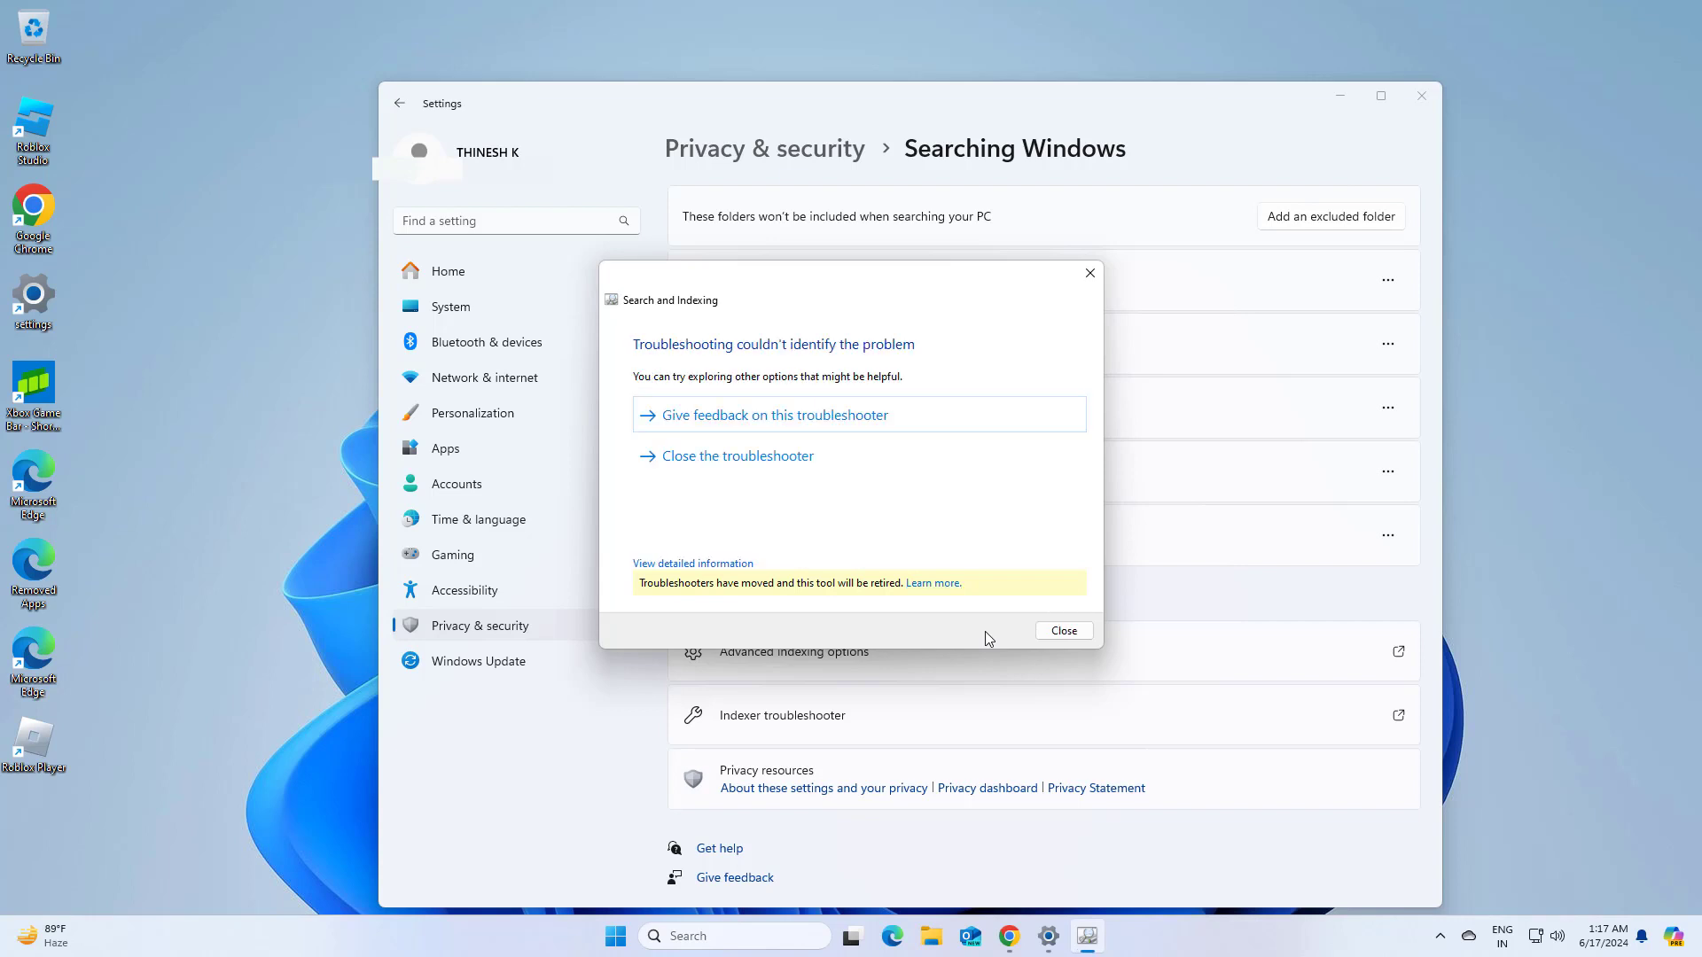
left_click(784, 458)
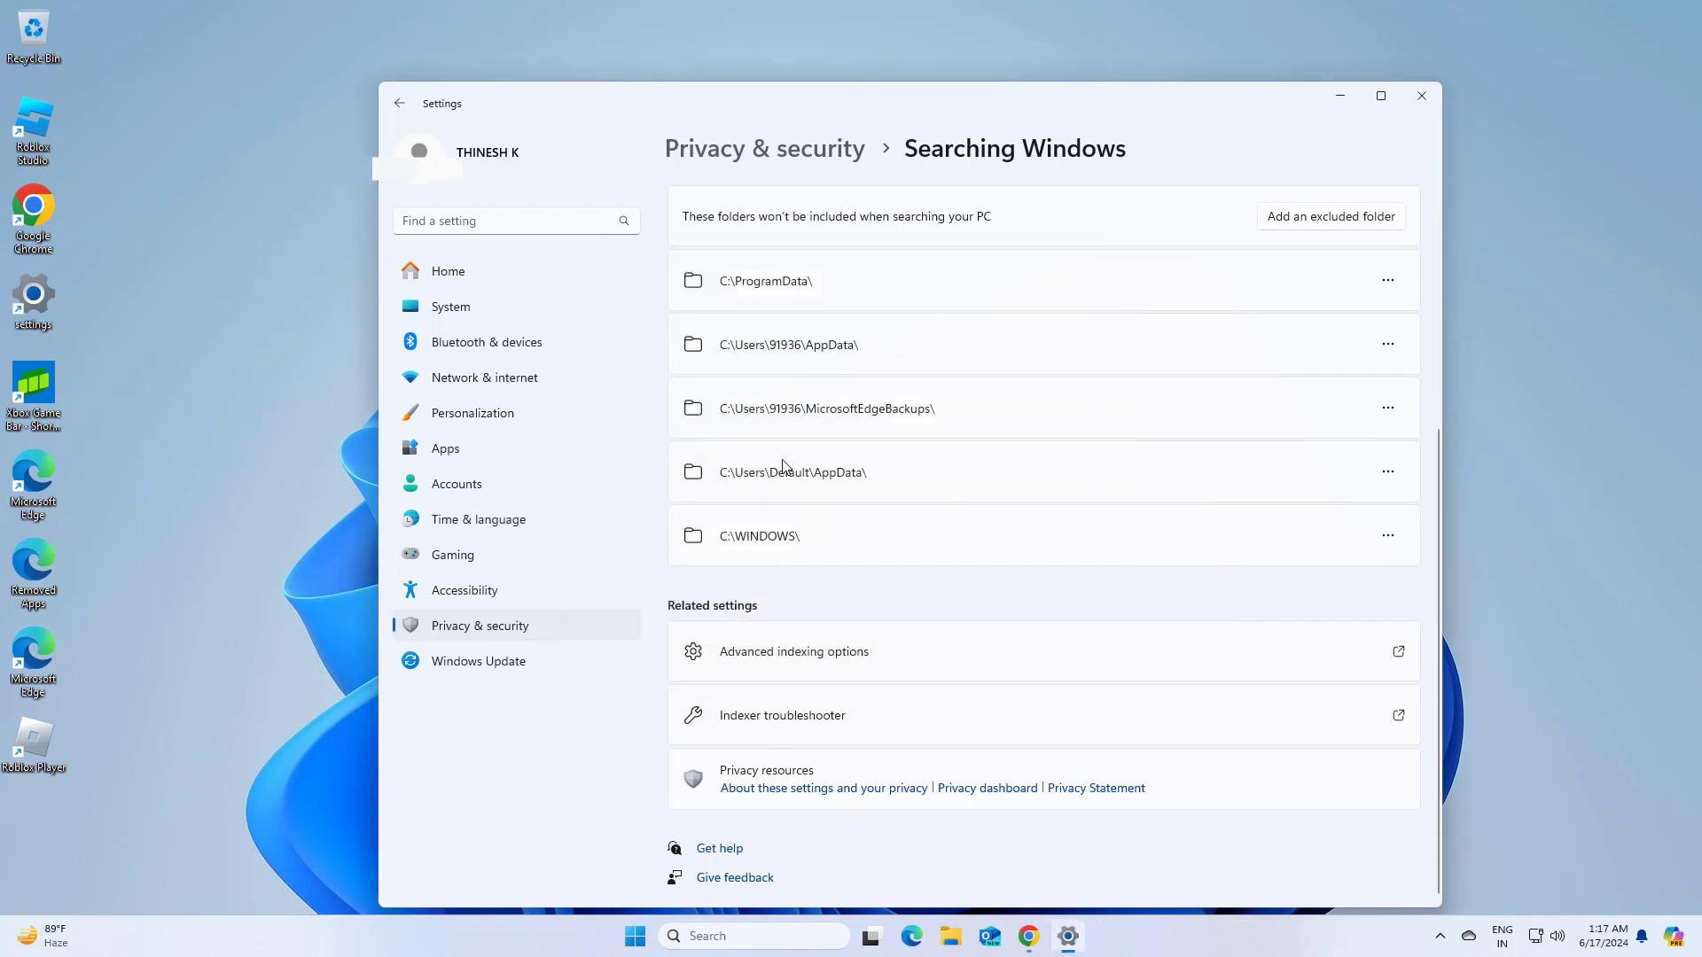
left_click(1418, 98)
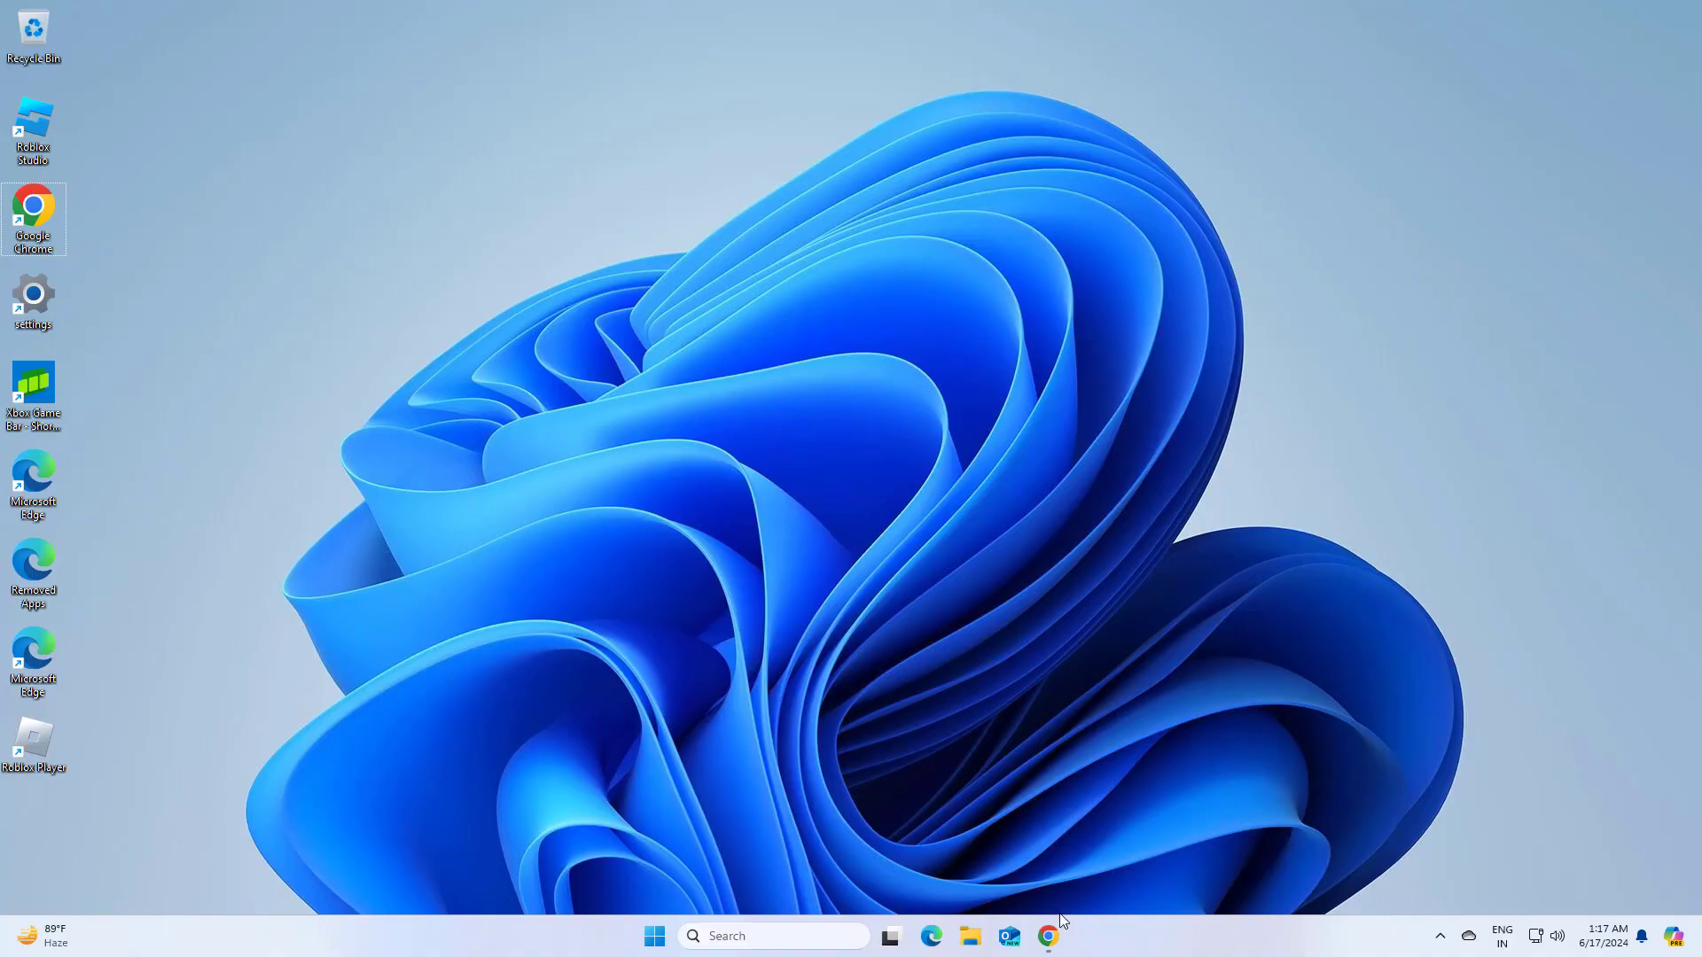
Step: Search for "group", open the Local Group Policy Editor, and move and widen its window and policy tree
left_click(715, 938)
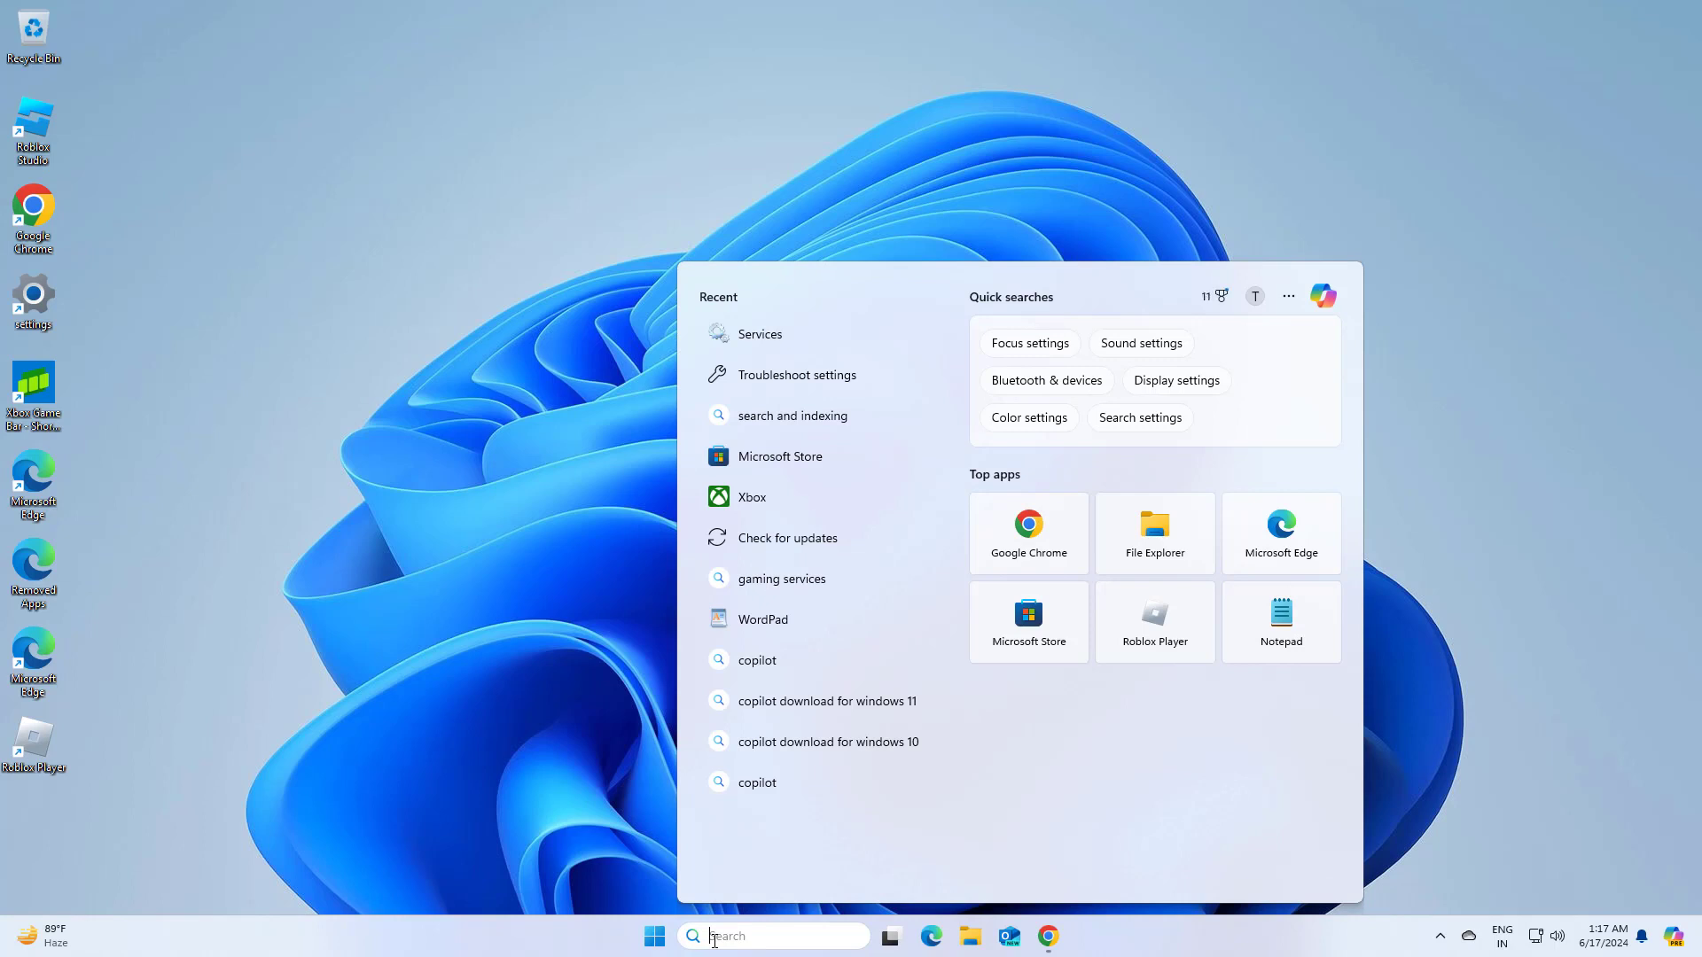
type("group")
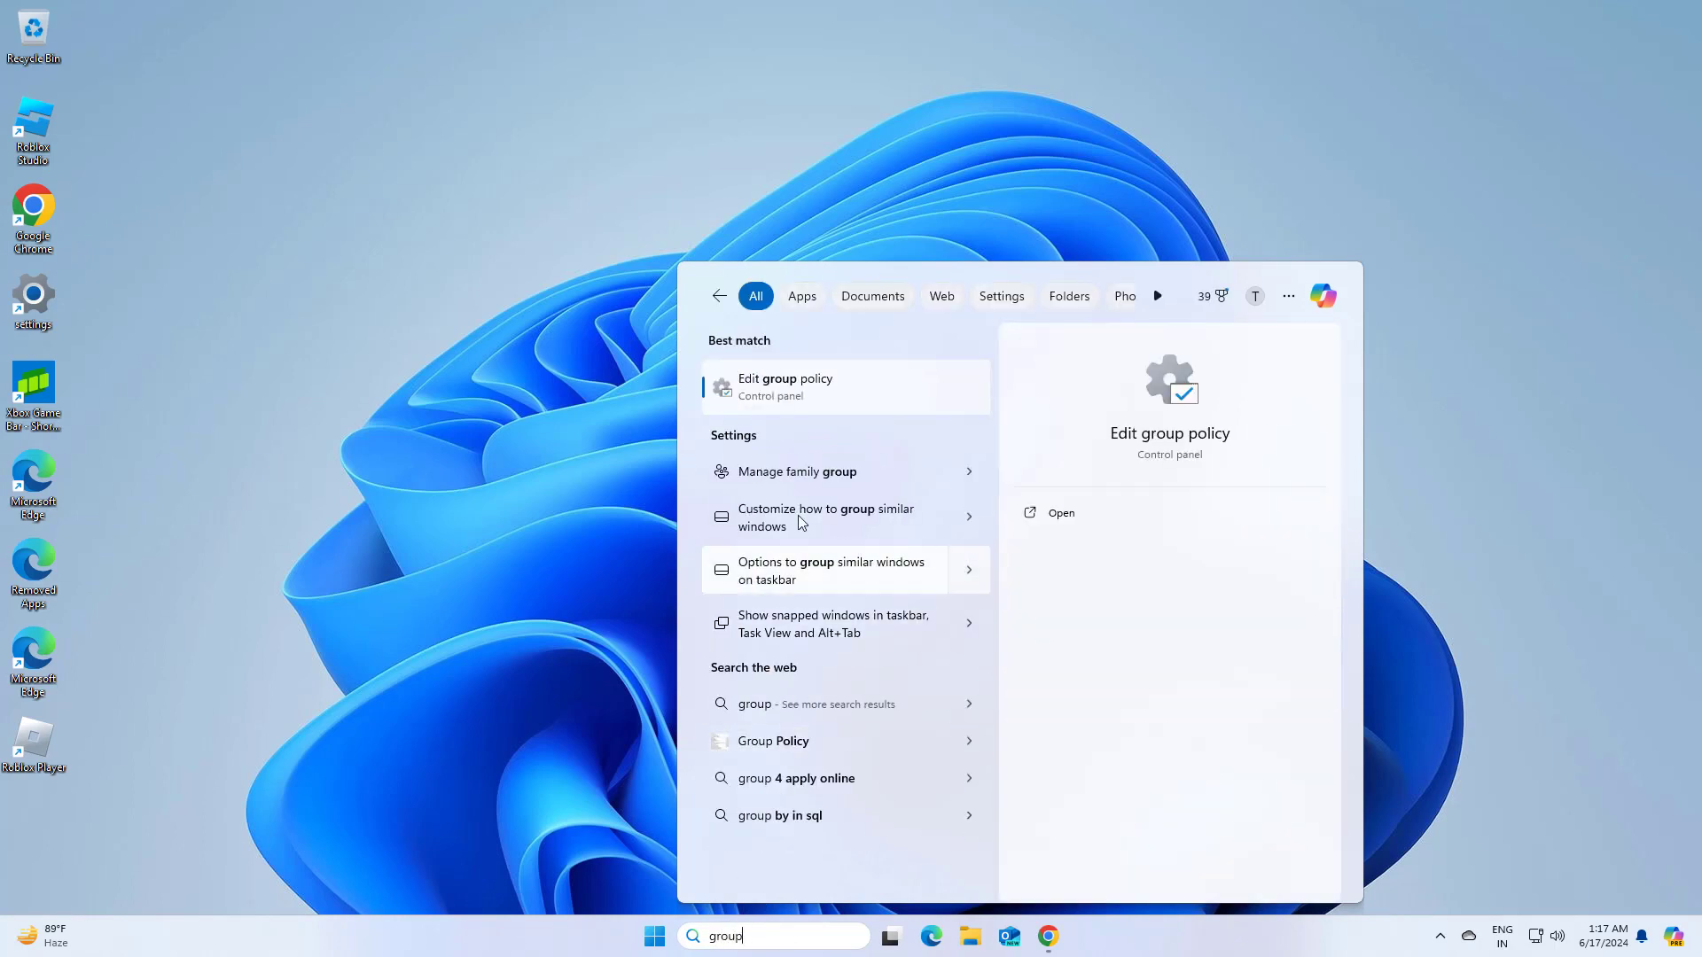
left_click(804, 381)
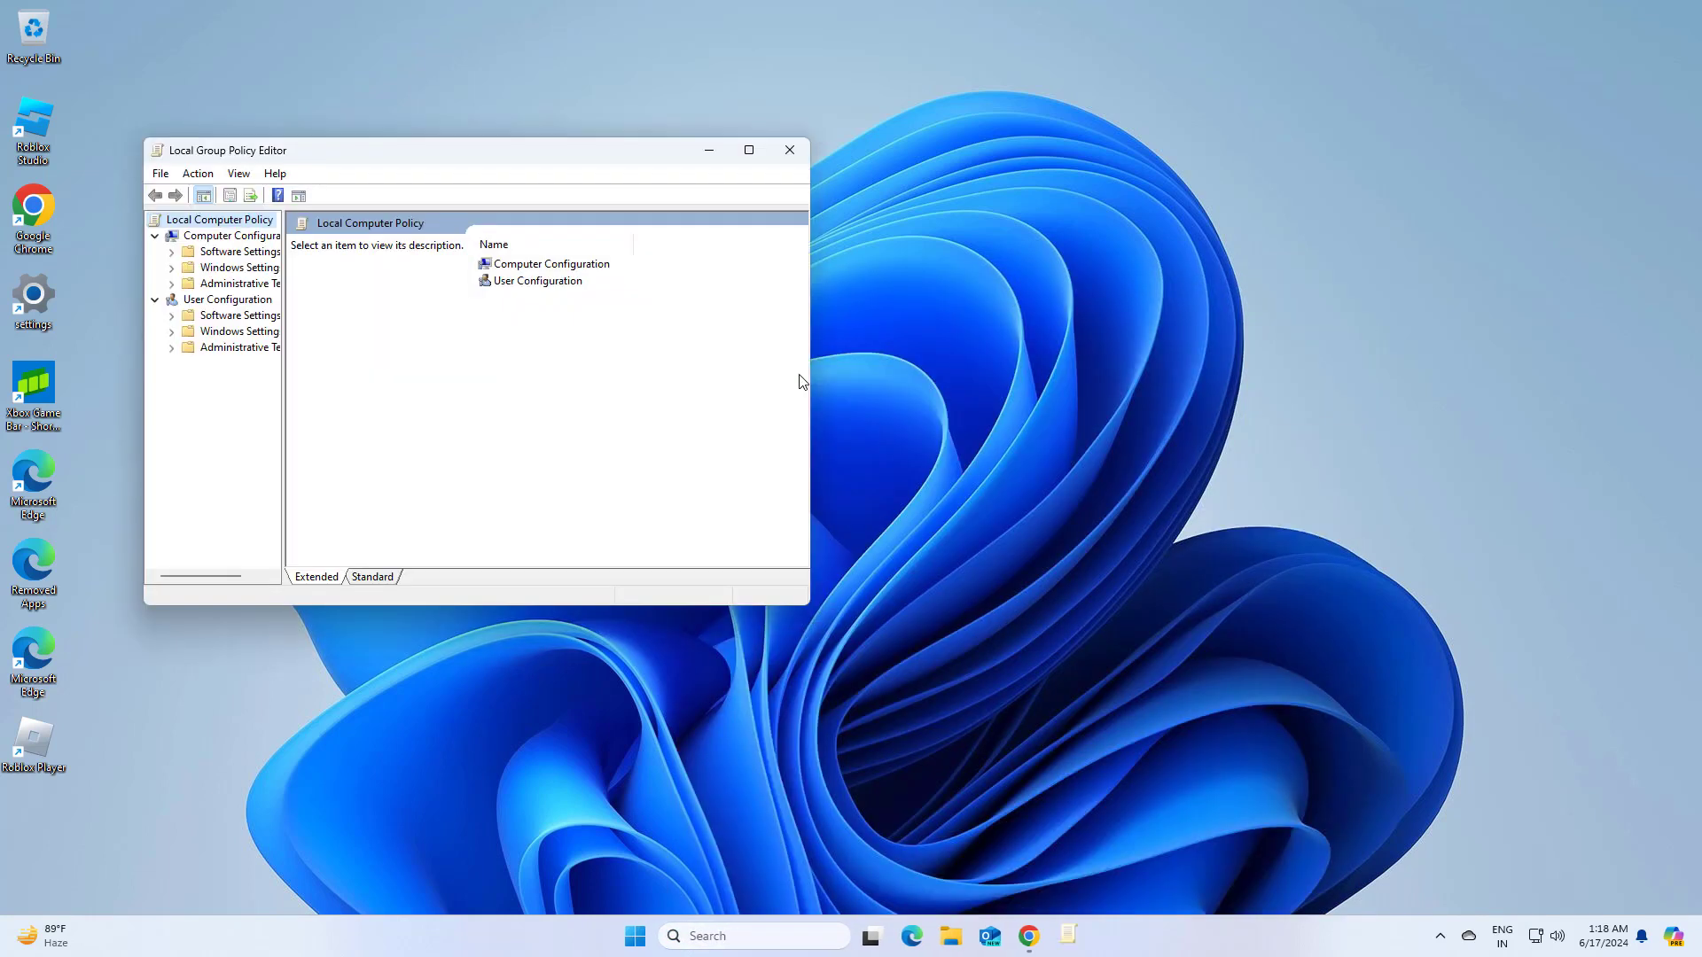
left_click_drag(585, 153, 882, 178)
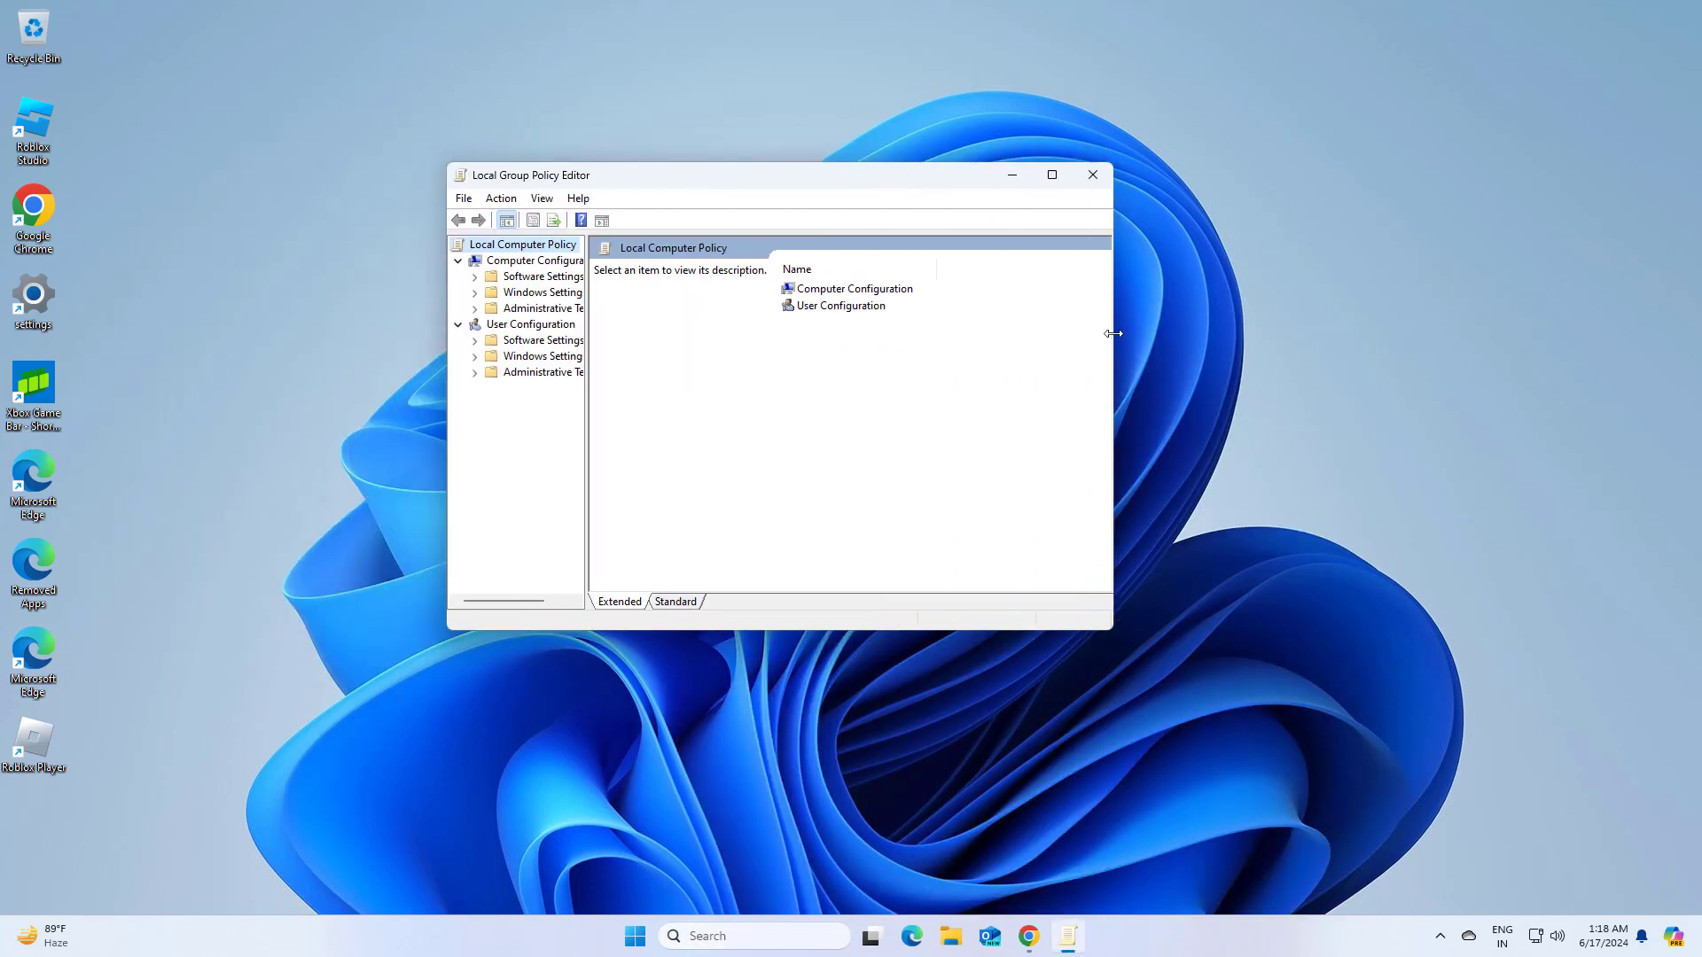
left_click_drag(1113, 333, 1206, 333)
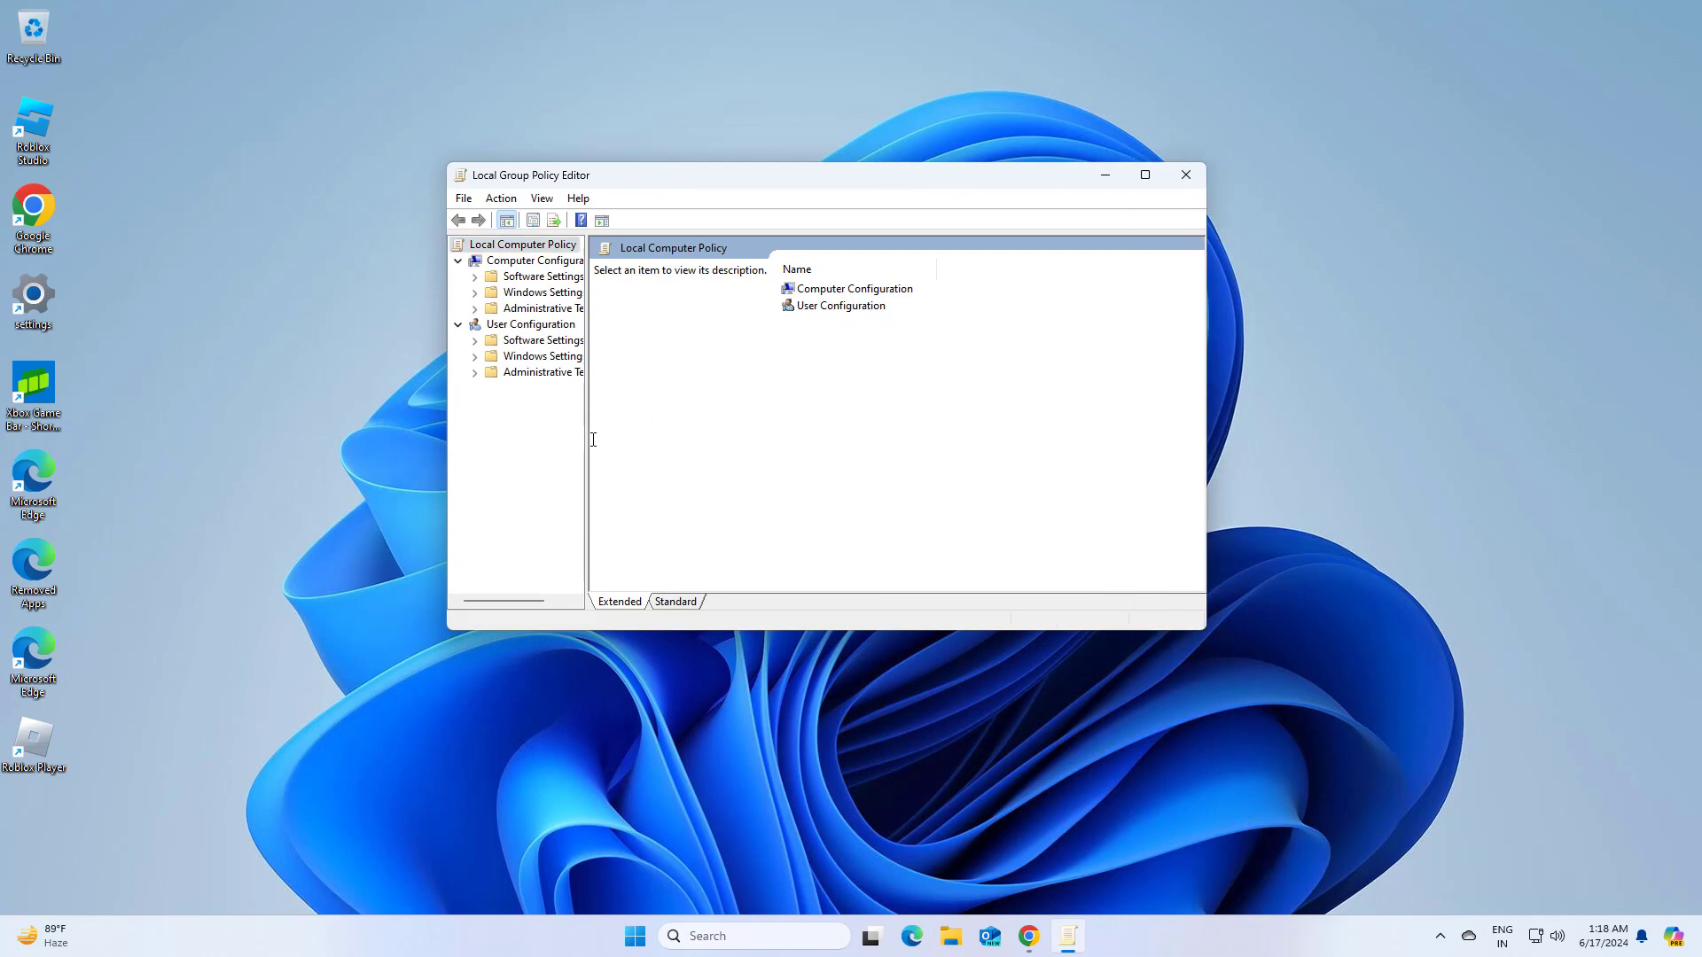
left_click_drag(588, 442, 689, 434)
Step: Open the Search policy folder under Computer Configuration > Administrative Templates > Windows Components
left_click(517, 326)
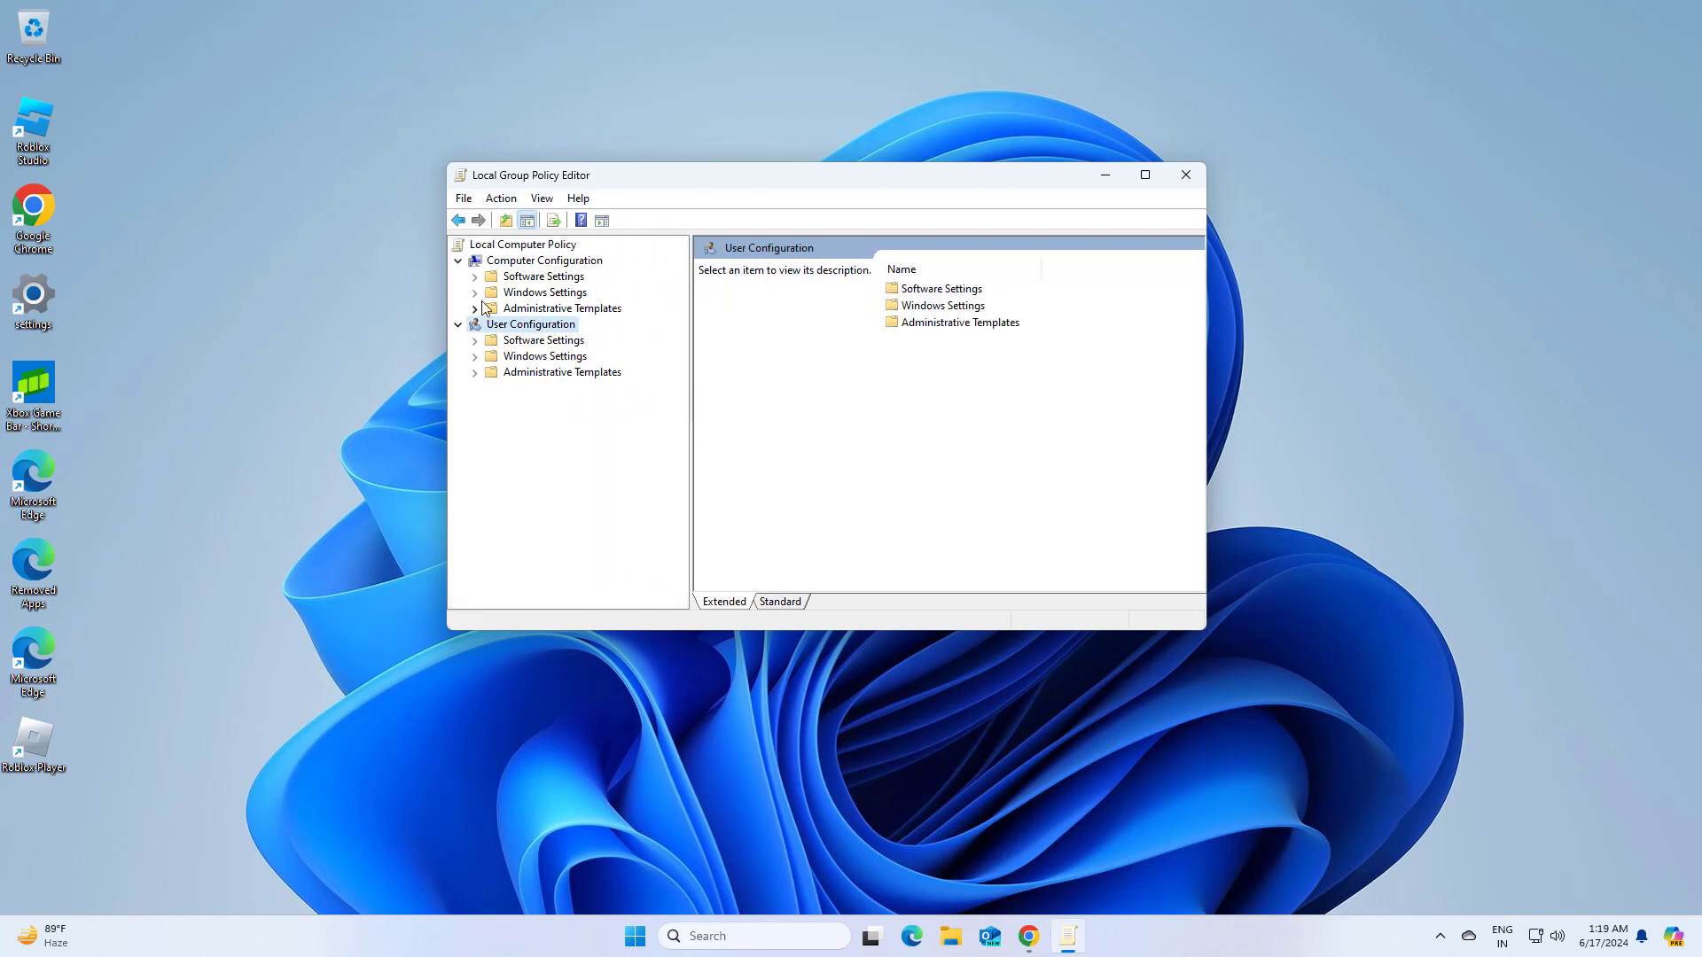
left_click(564, 309)
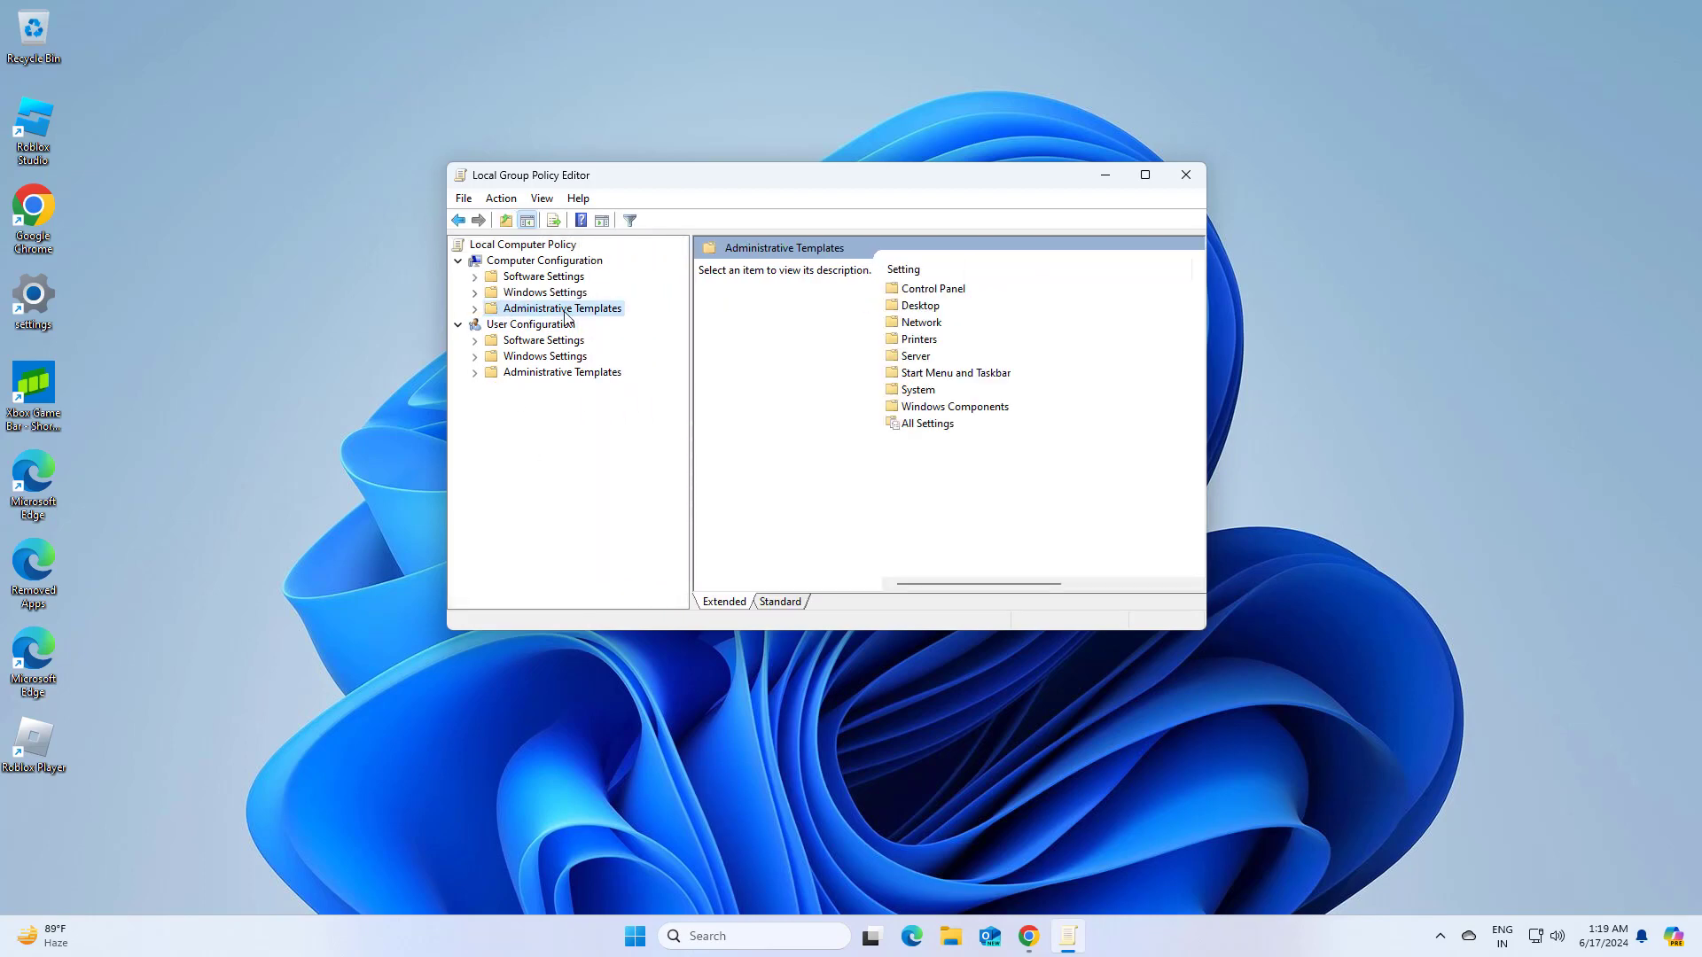
left_click(474, 309)
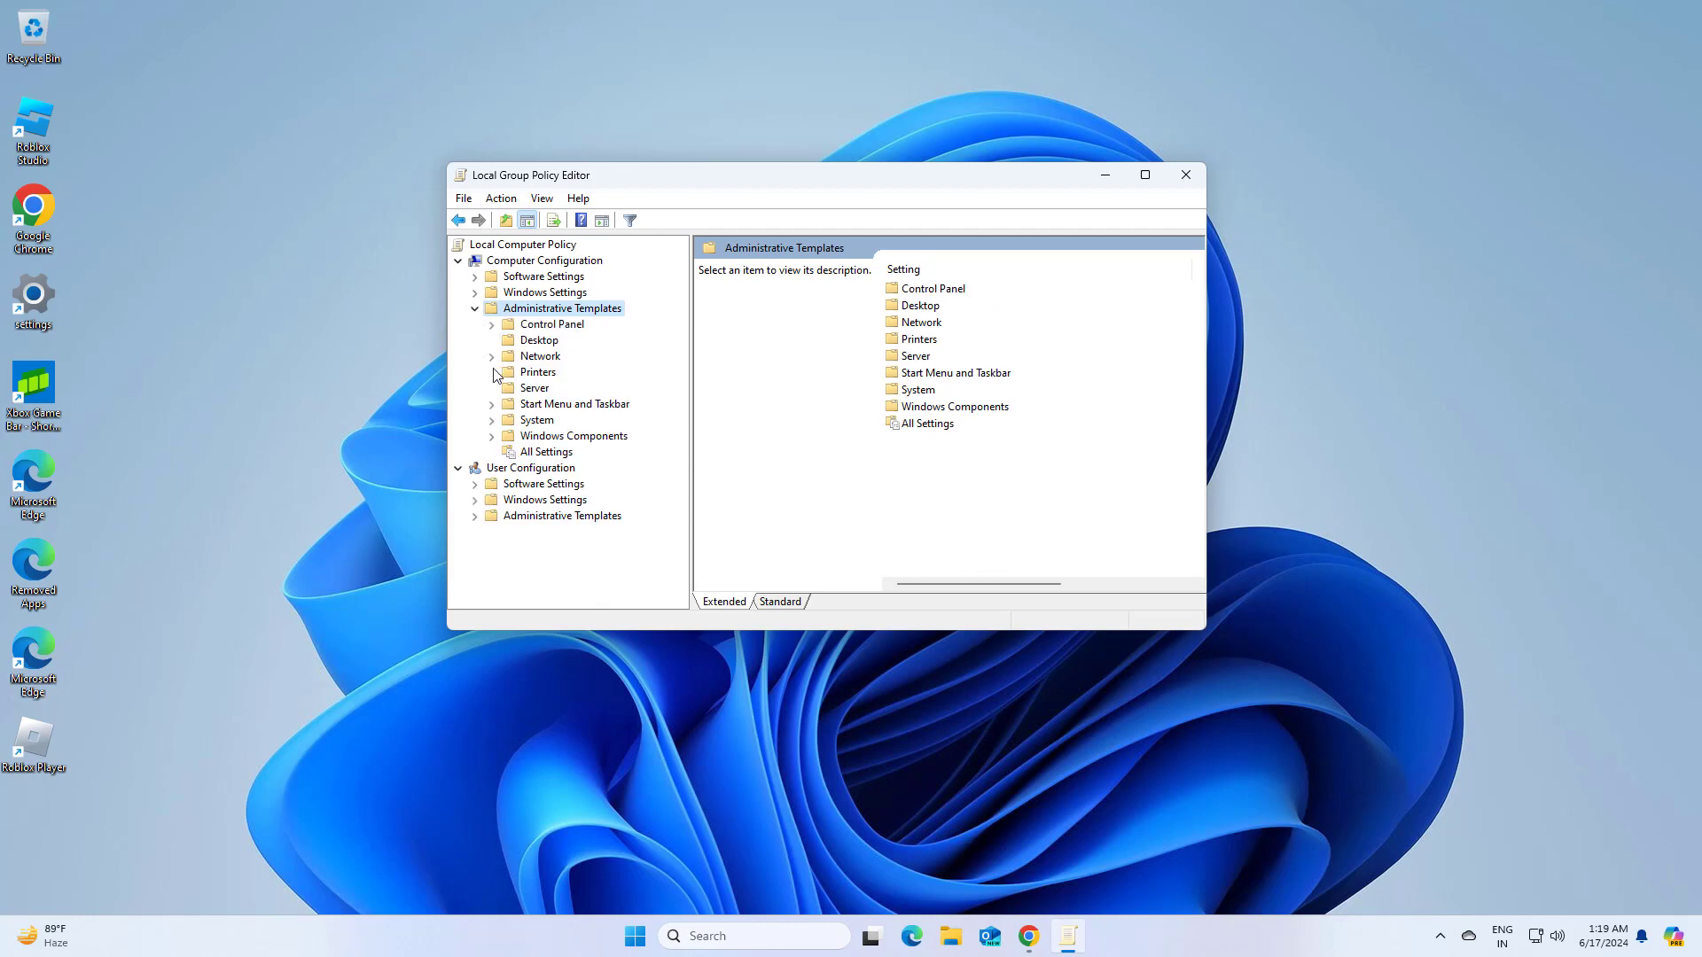
left_click(492, 437)
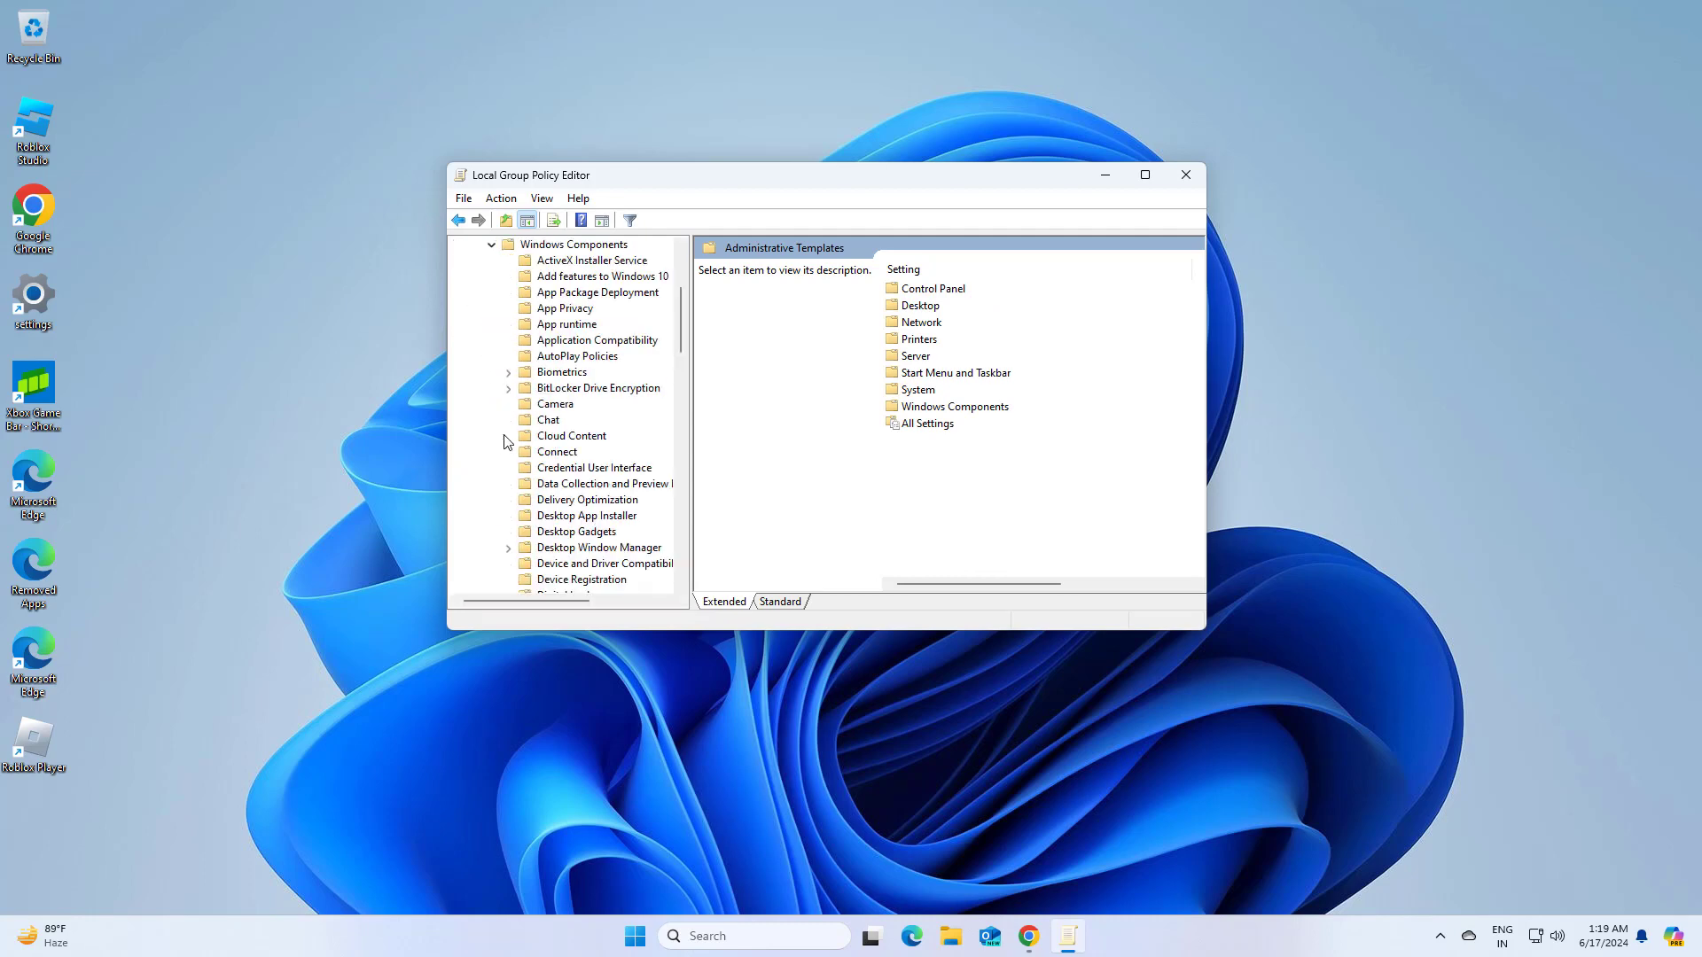
scroll(560, 421, "down", 8)
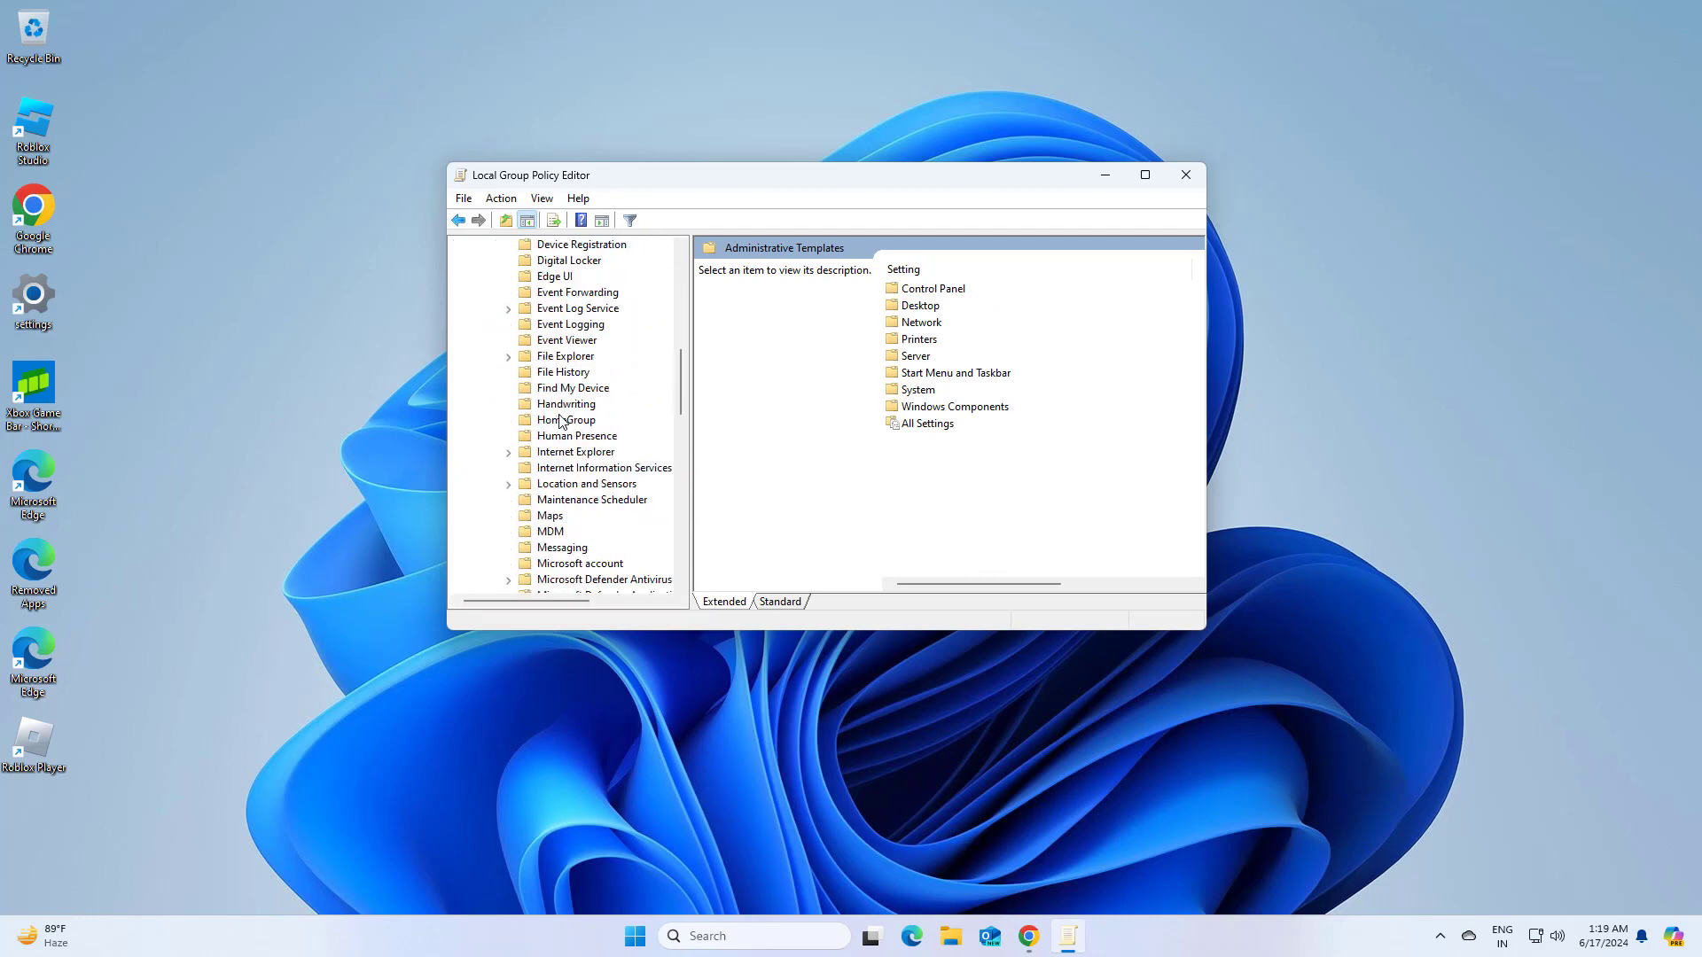
scroll(559, 421, "down", 6)
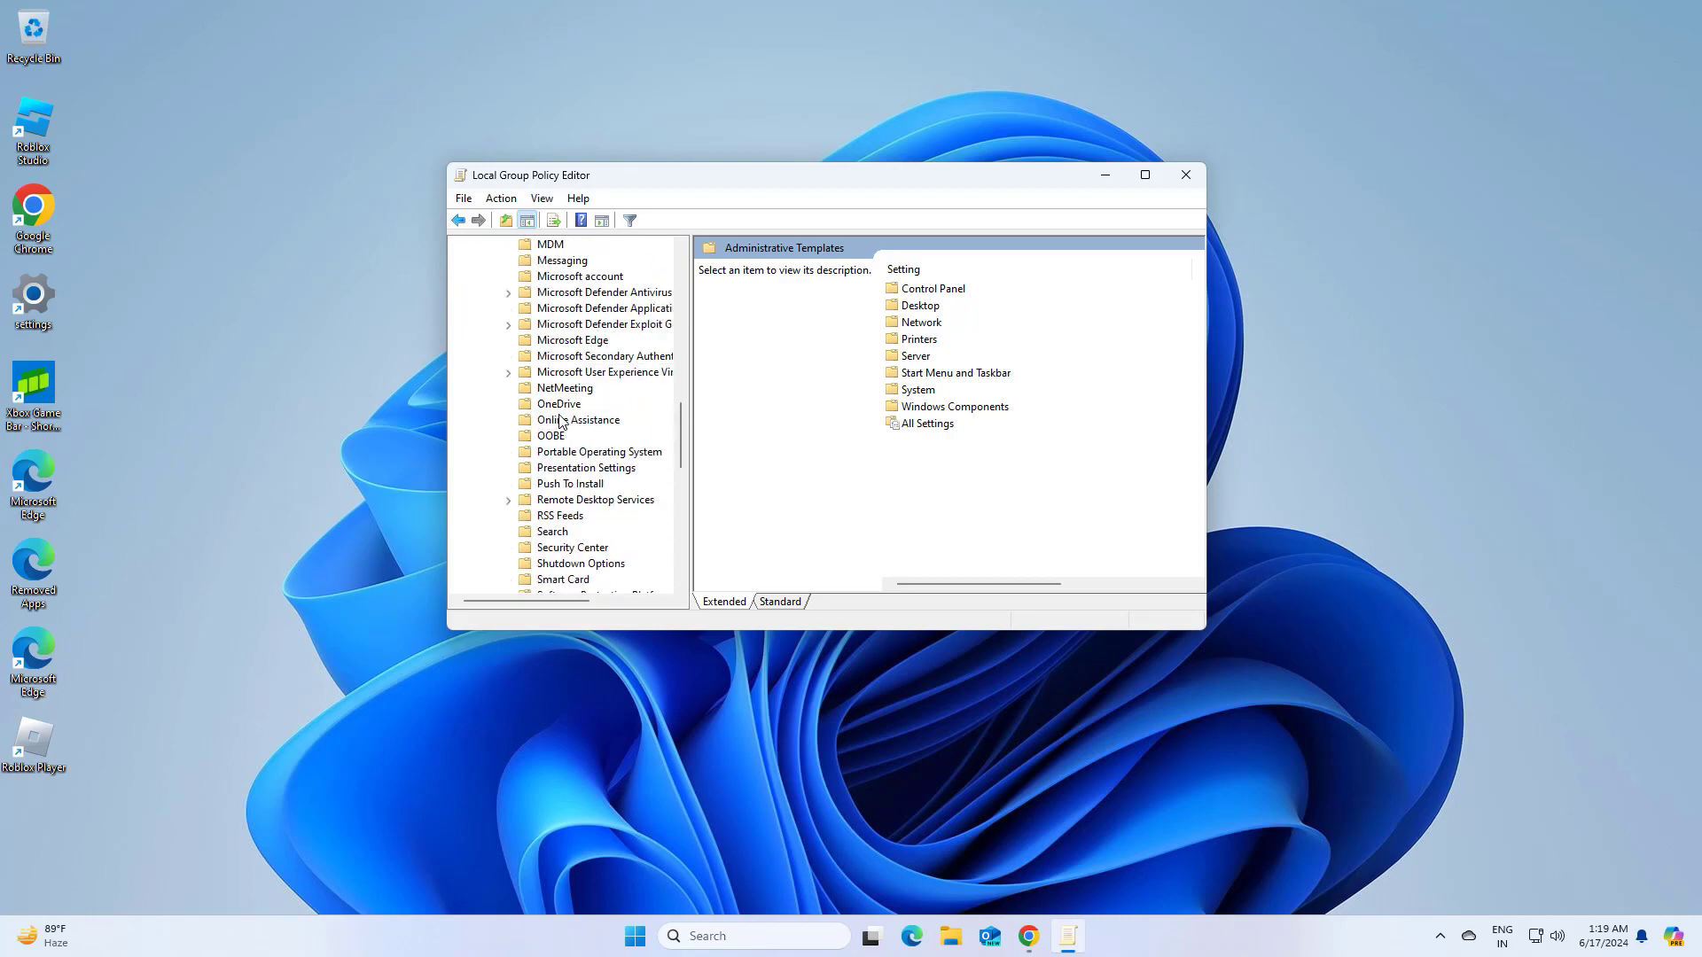
left_click(562, 486)
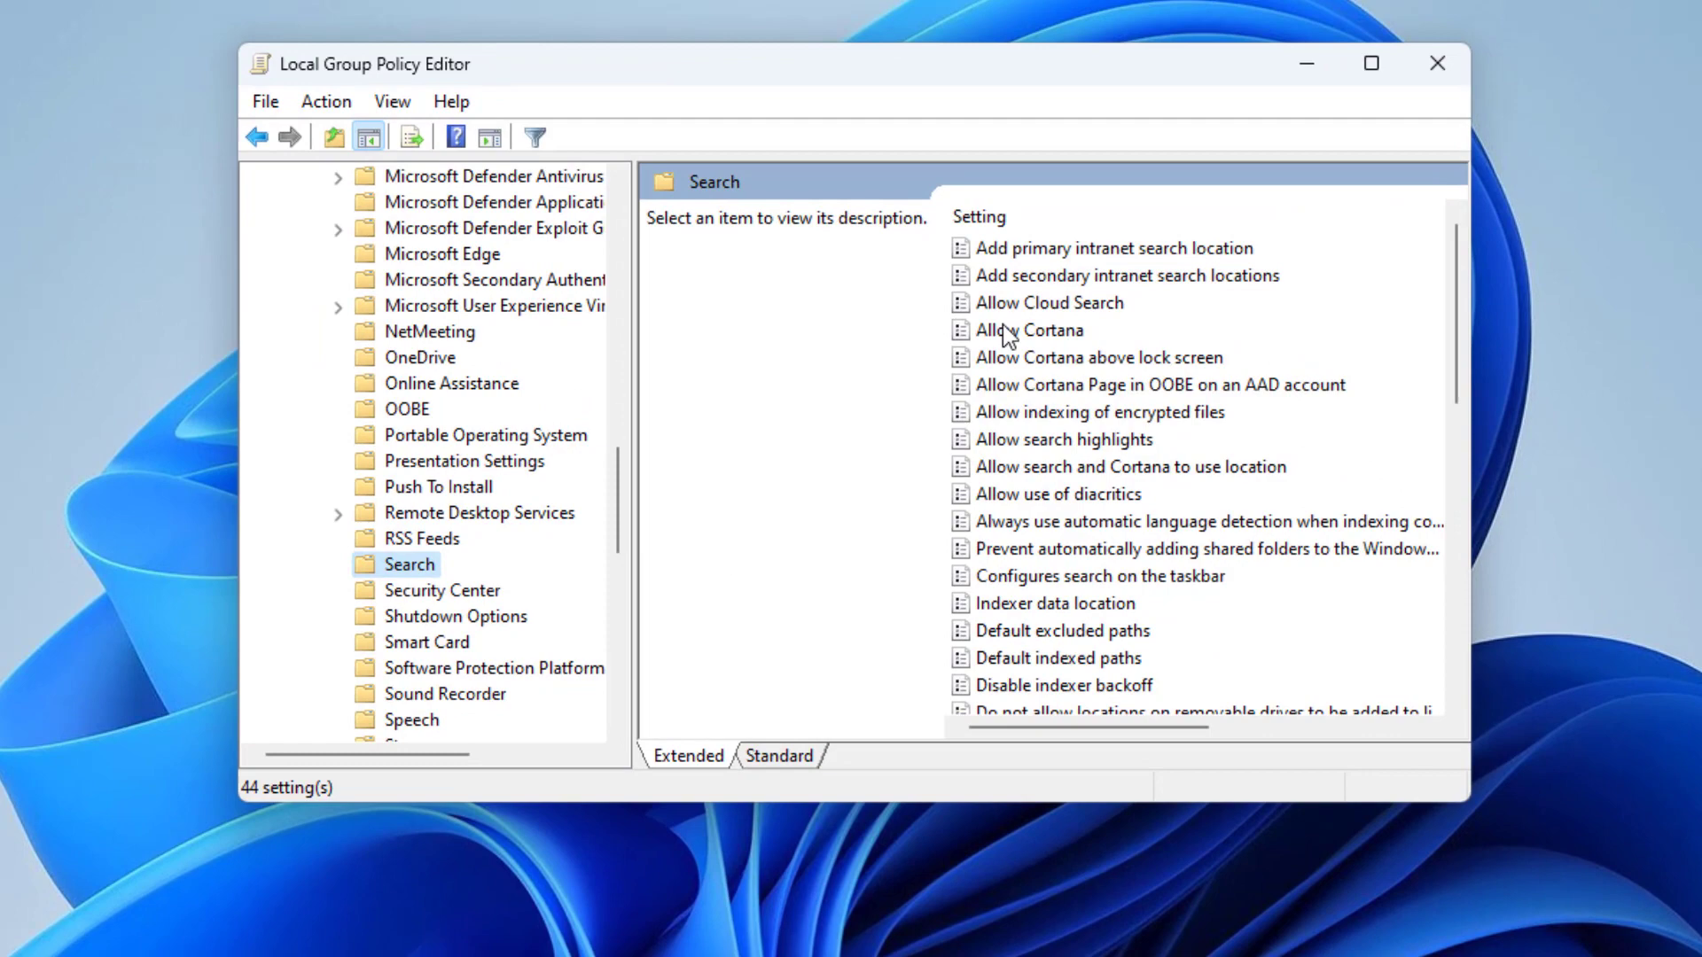
Step: Set the Allow Cortana policy to Enabled, apply it, and close the policy dialog and the Local Group Policy Editor
left_click(917, 340)
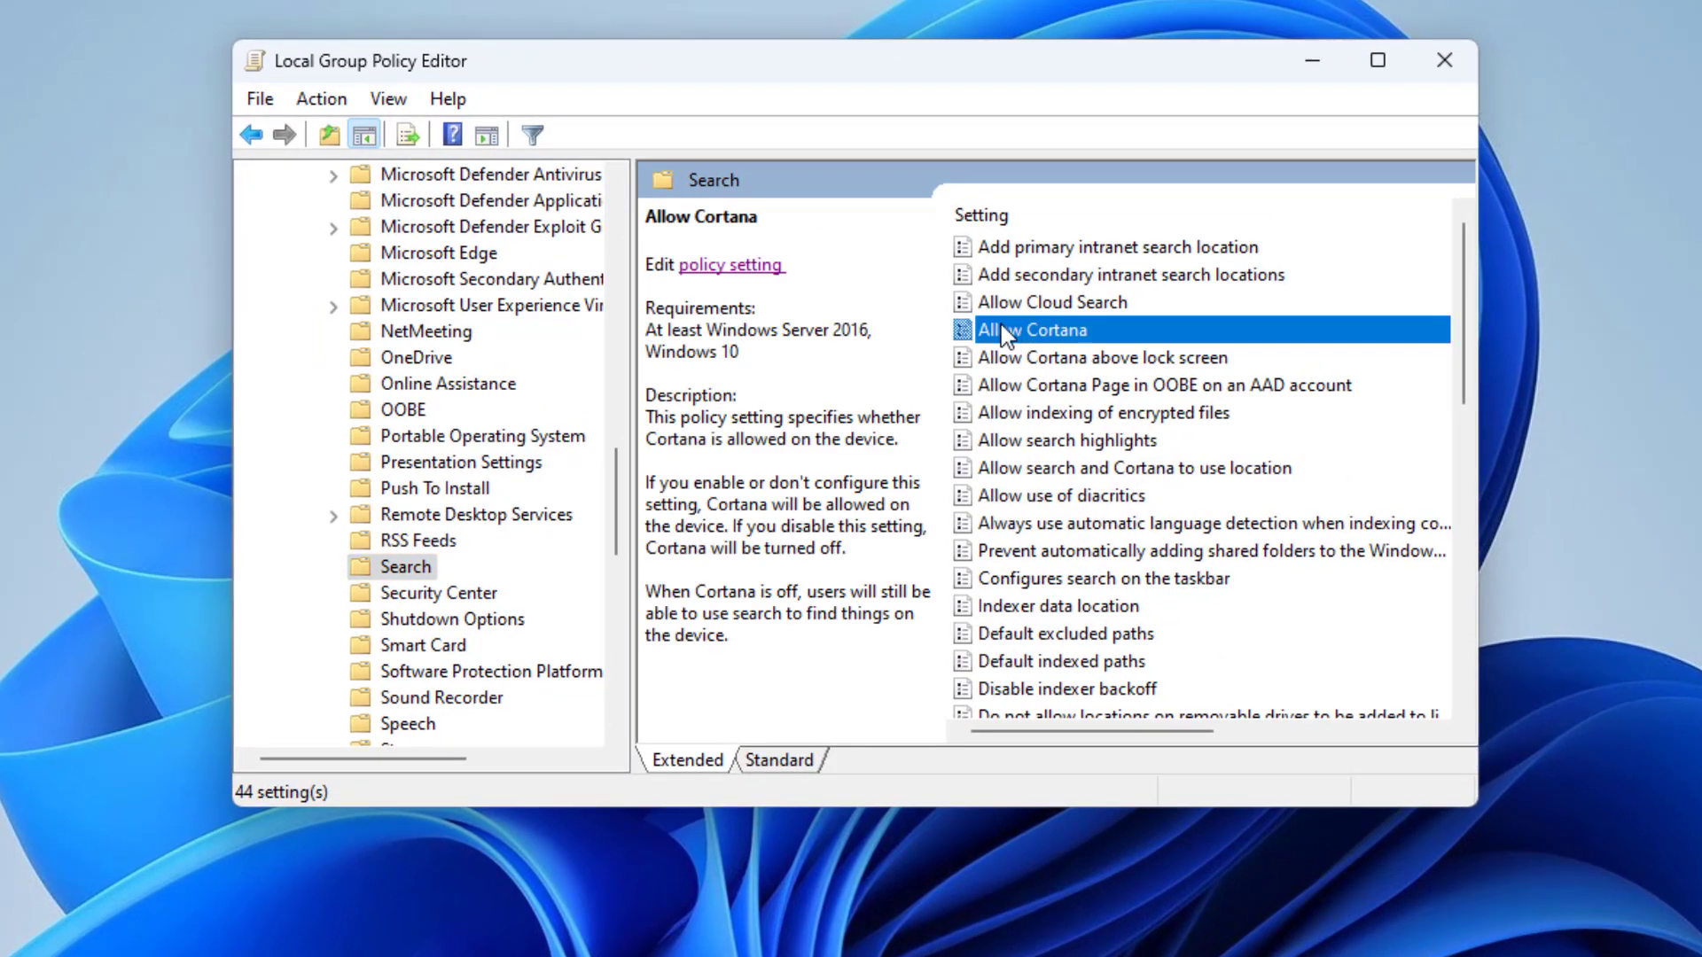
double_click(1064, 343)
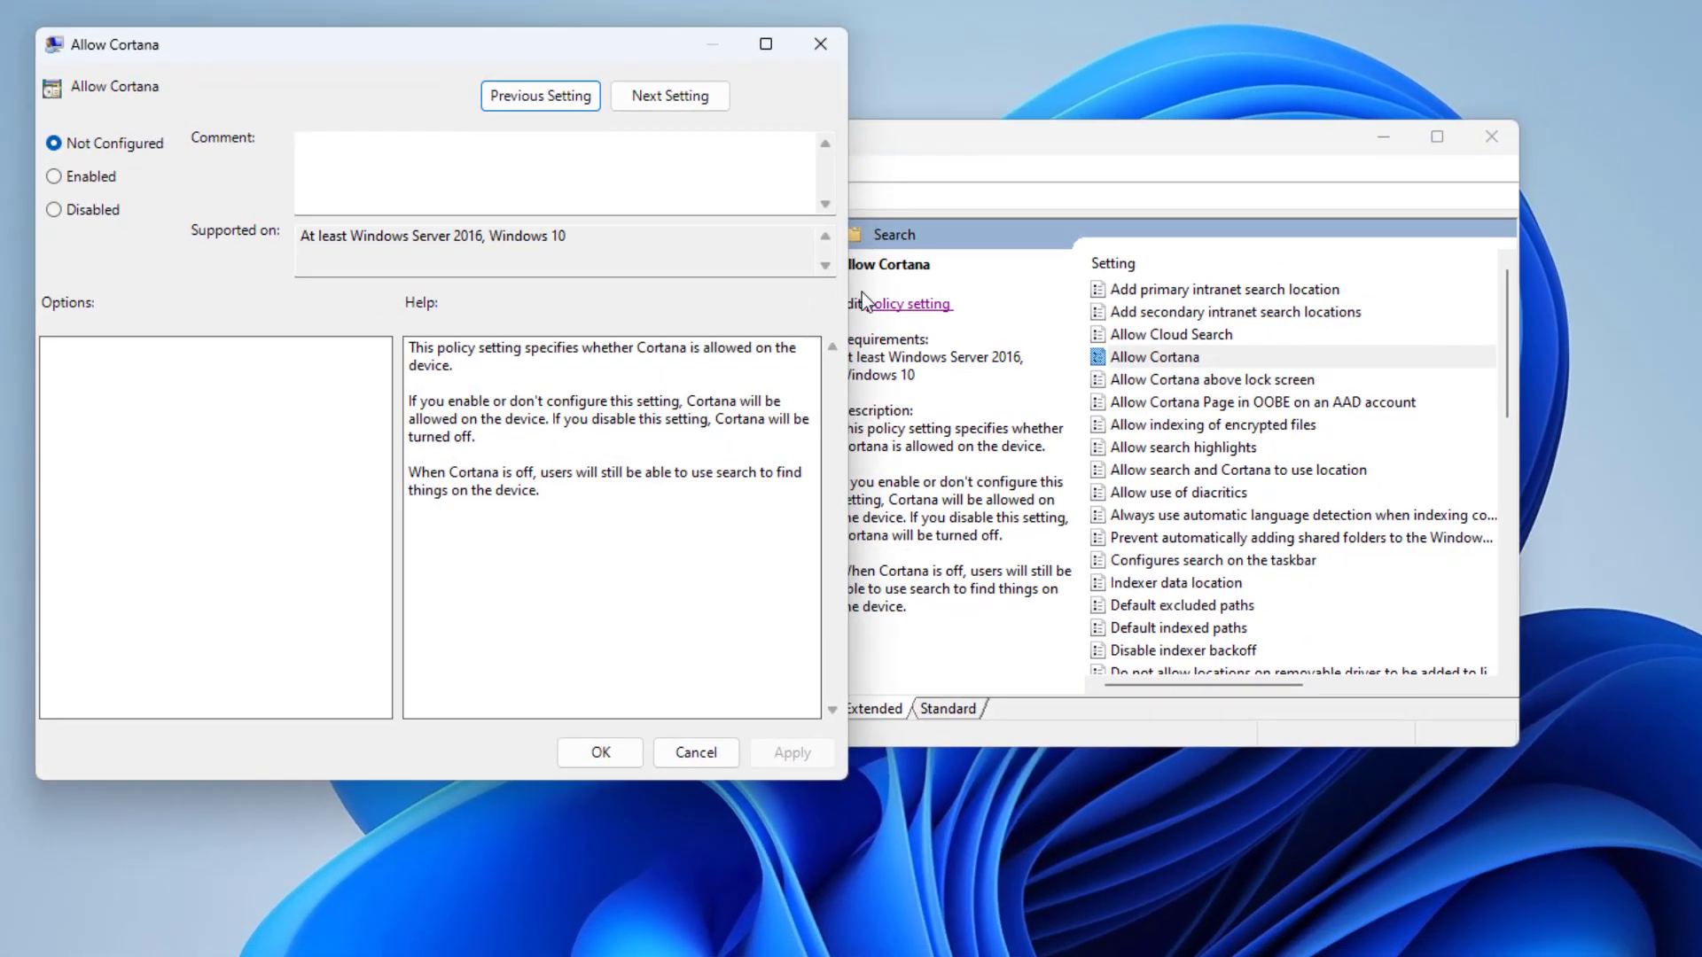
left_click(54, 177)
left_click(792, 753)
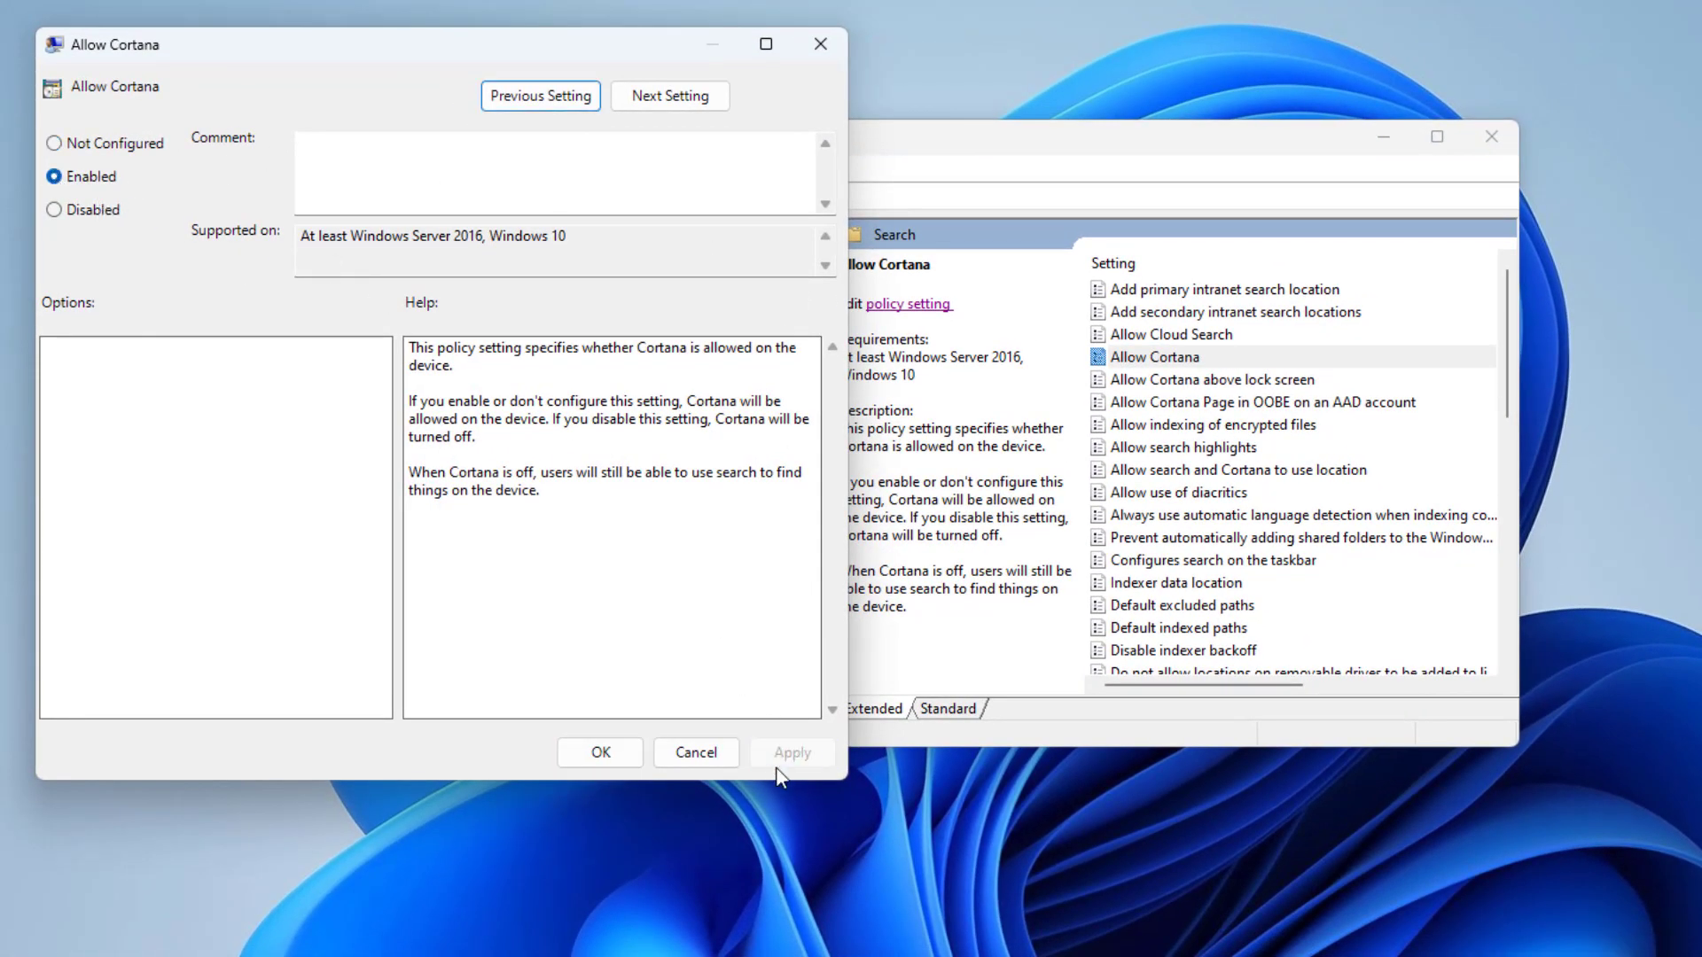
key("Return")
left_click(743, 879)
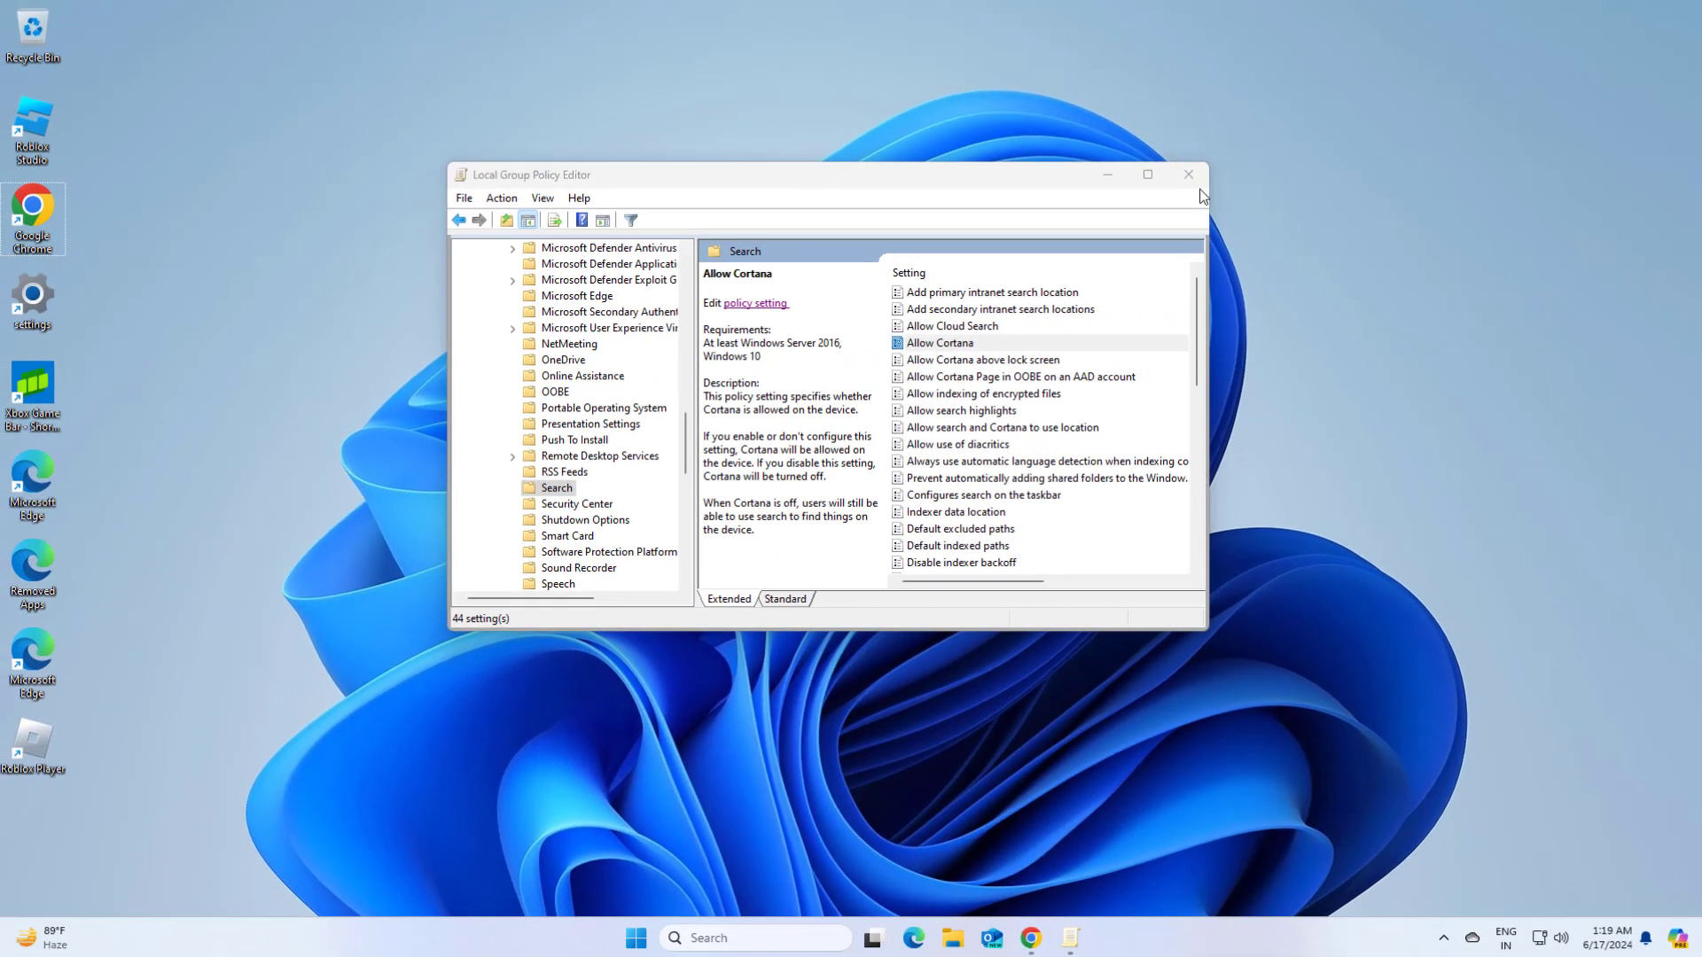
left_click(1186, 177)
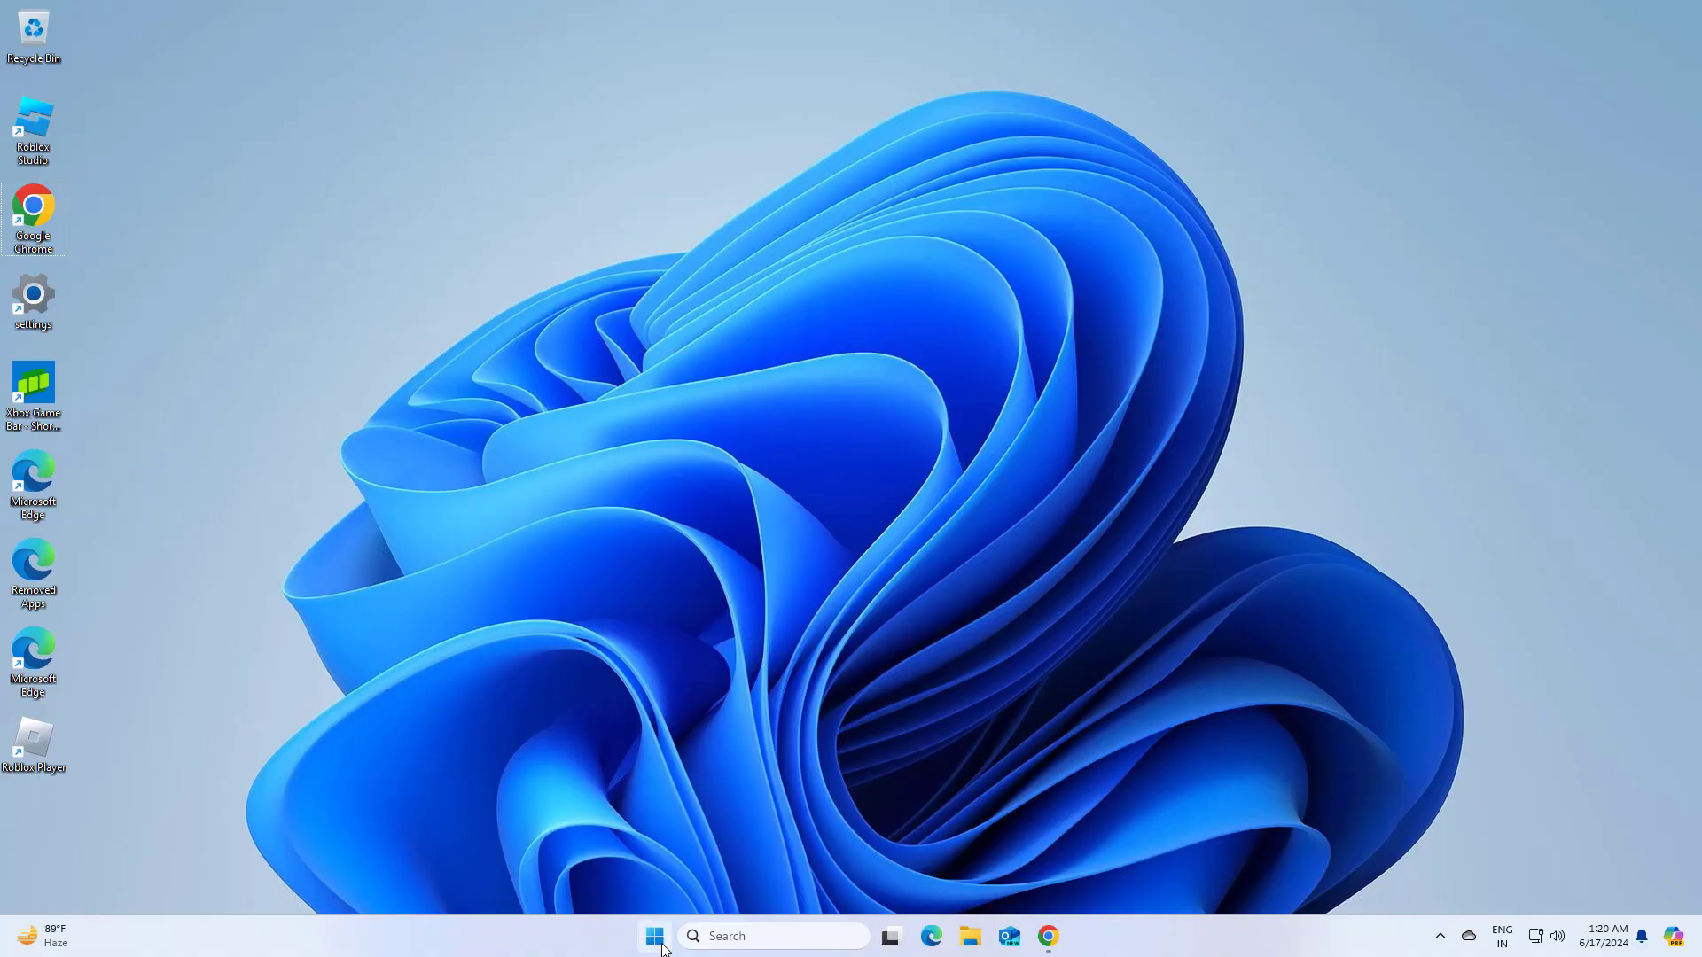
Step: Open the Search permissions page under Privacy & security in Windows Settings
right_click(654, 936)
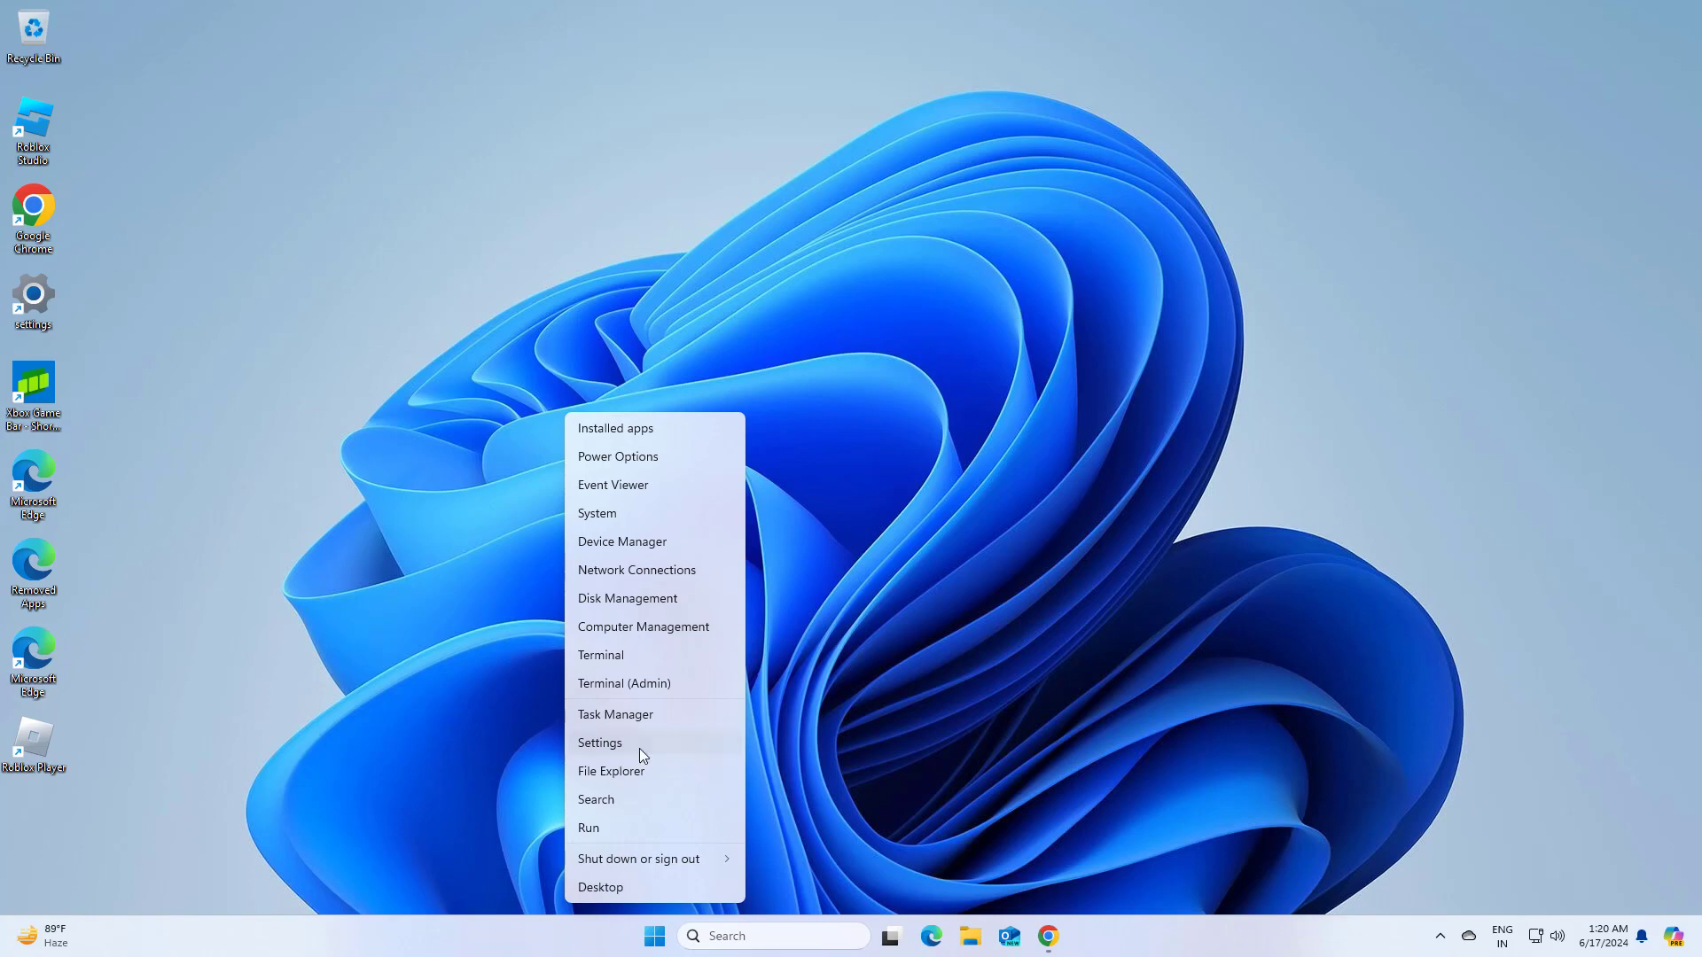
left_click(641, 750)
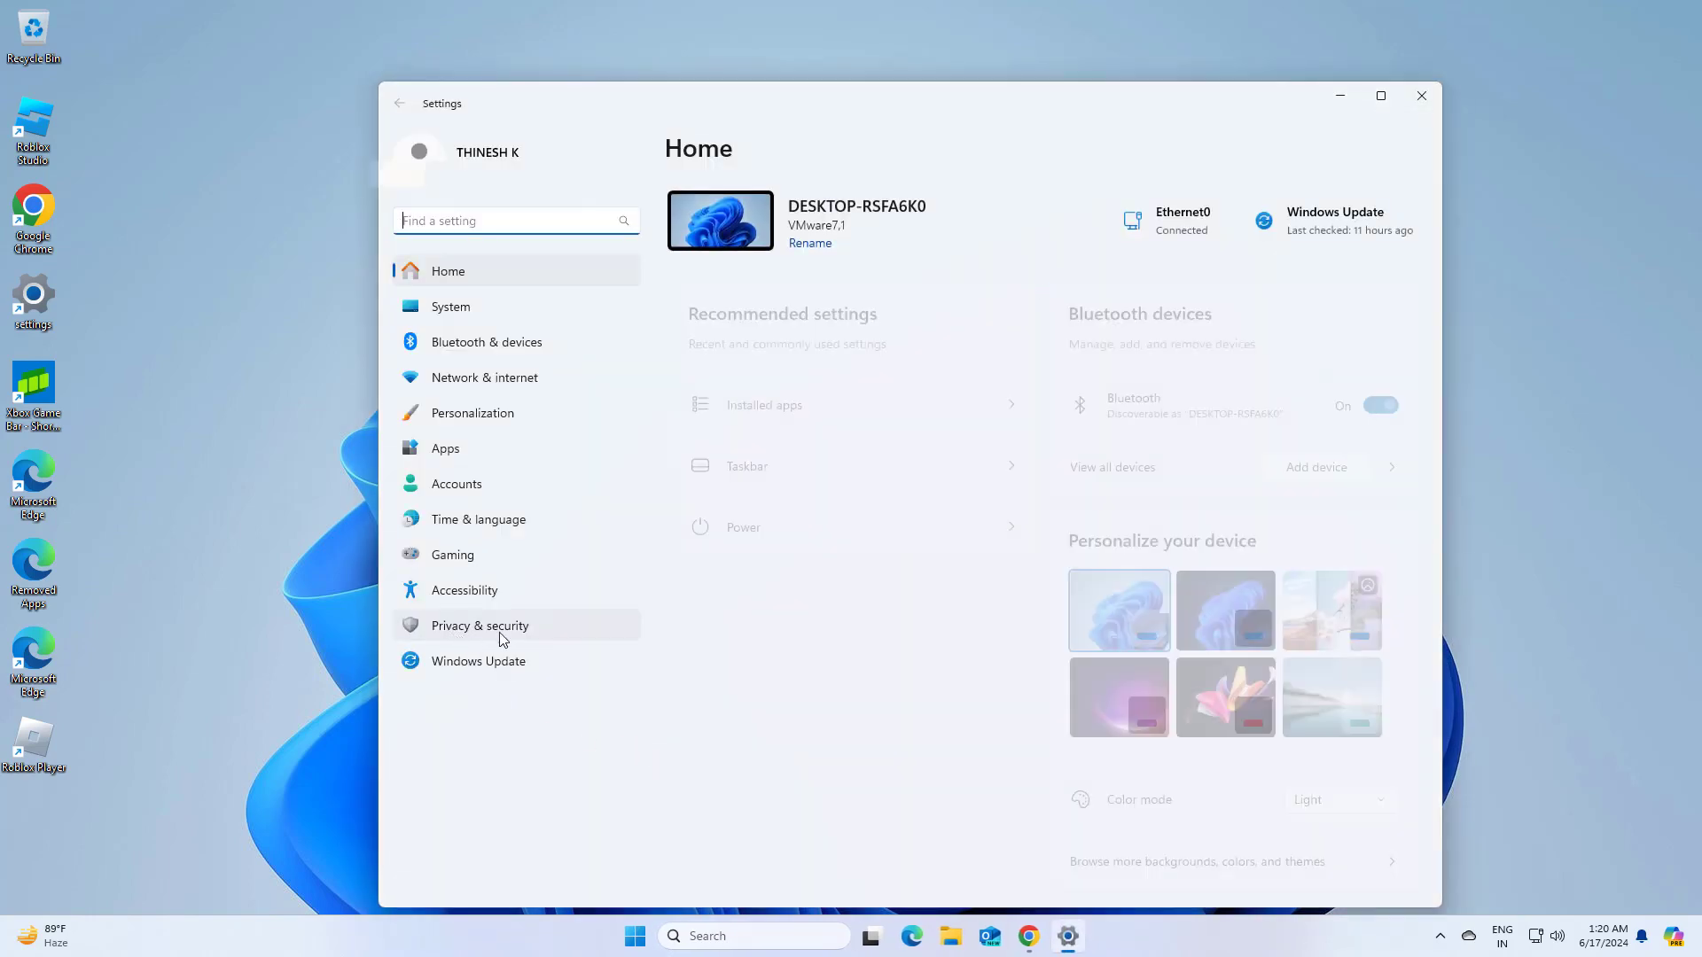
left_click(471, 631)
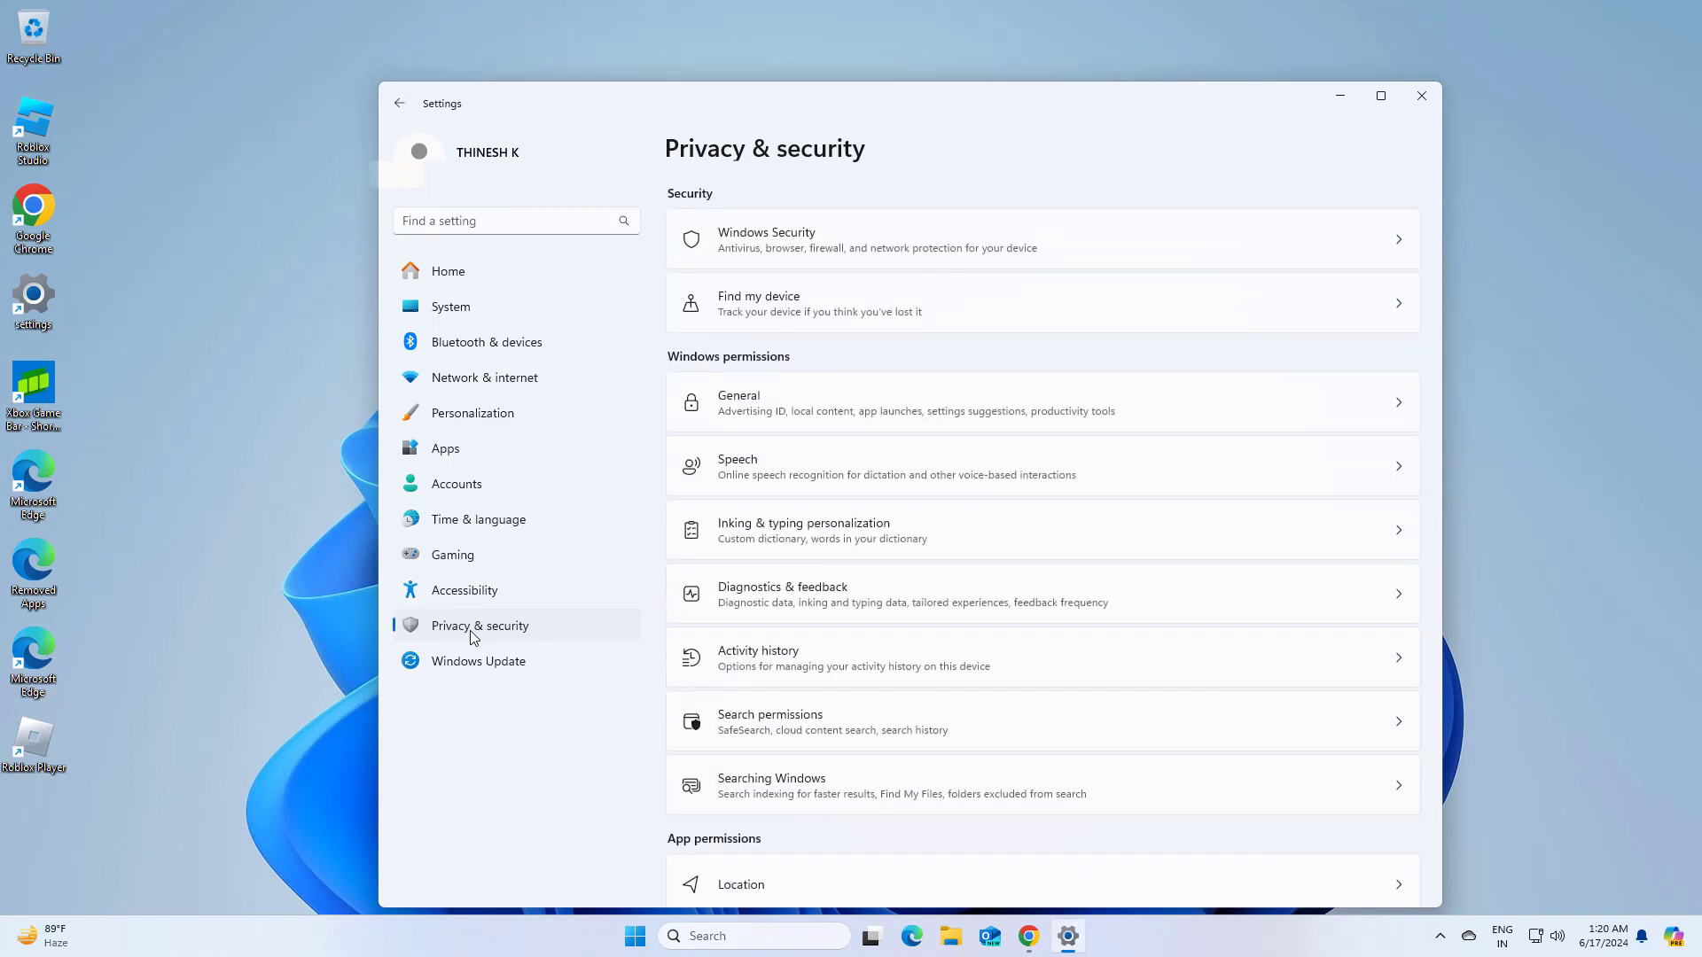
left_click(788, 719)
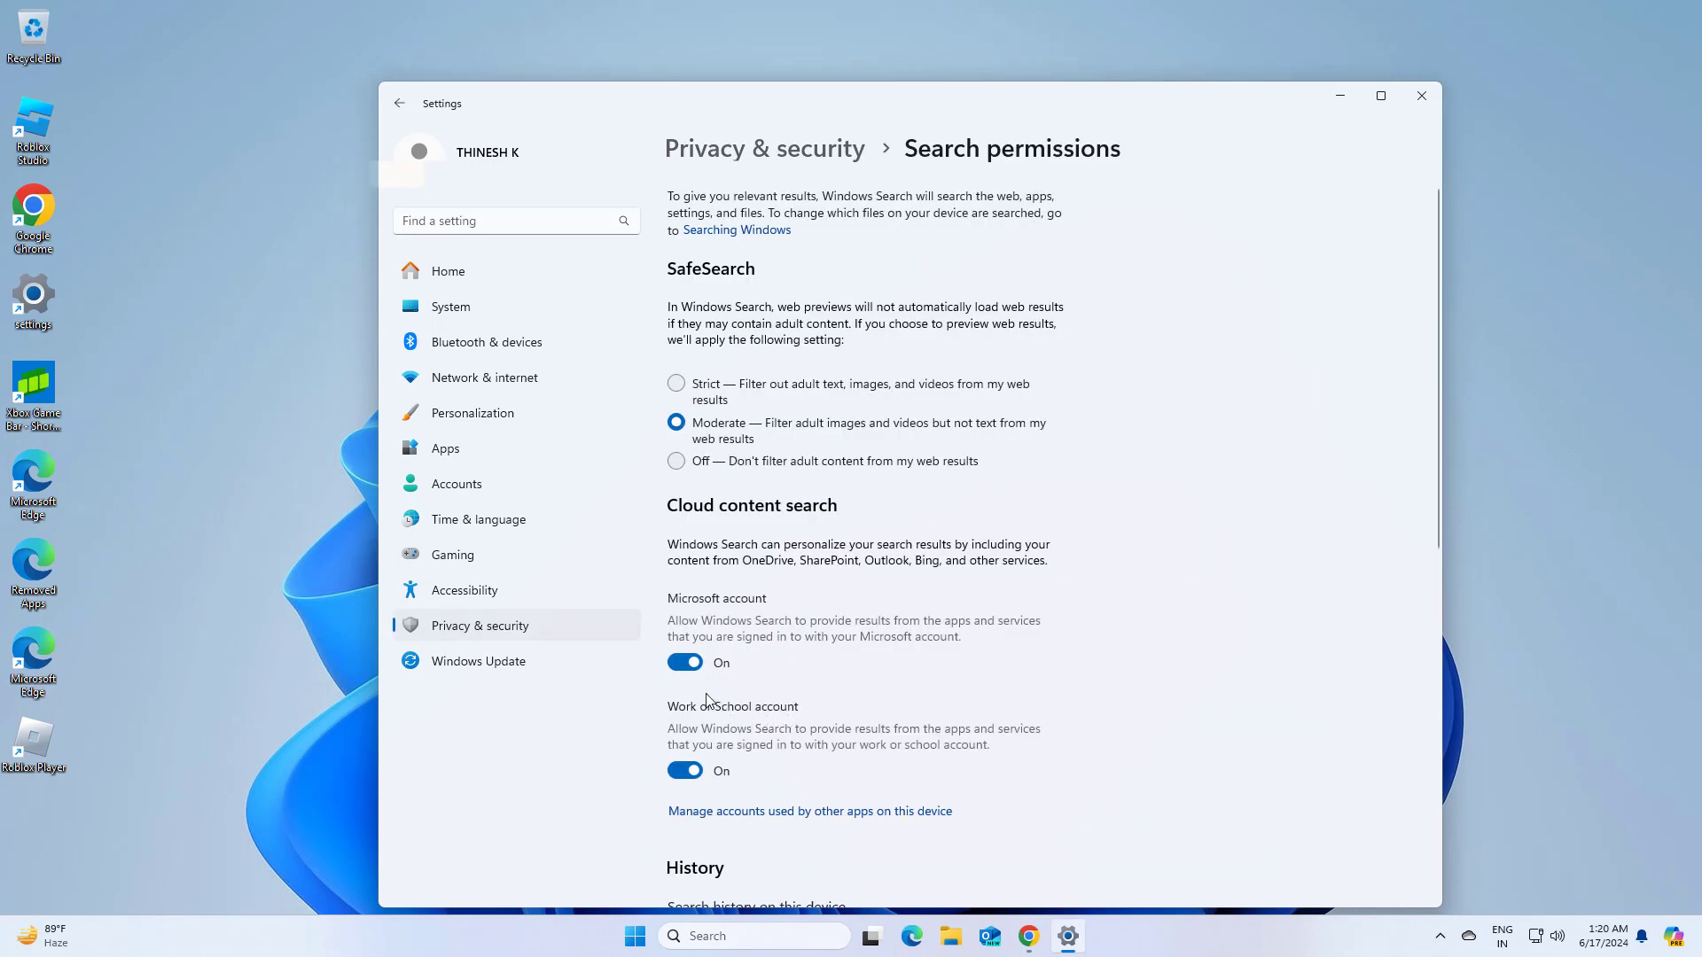
Step: Switch cloud content search off and back on for the Microsoft account and the work or school account, and close Settings
left_click(686, 665)
left_click(683, 665)
left_click(686, 770)
left_click(698, 774)
left_click(1421, 96)
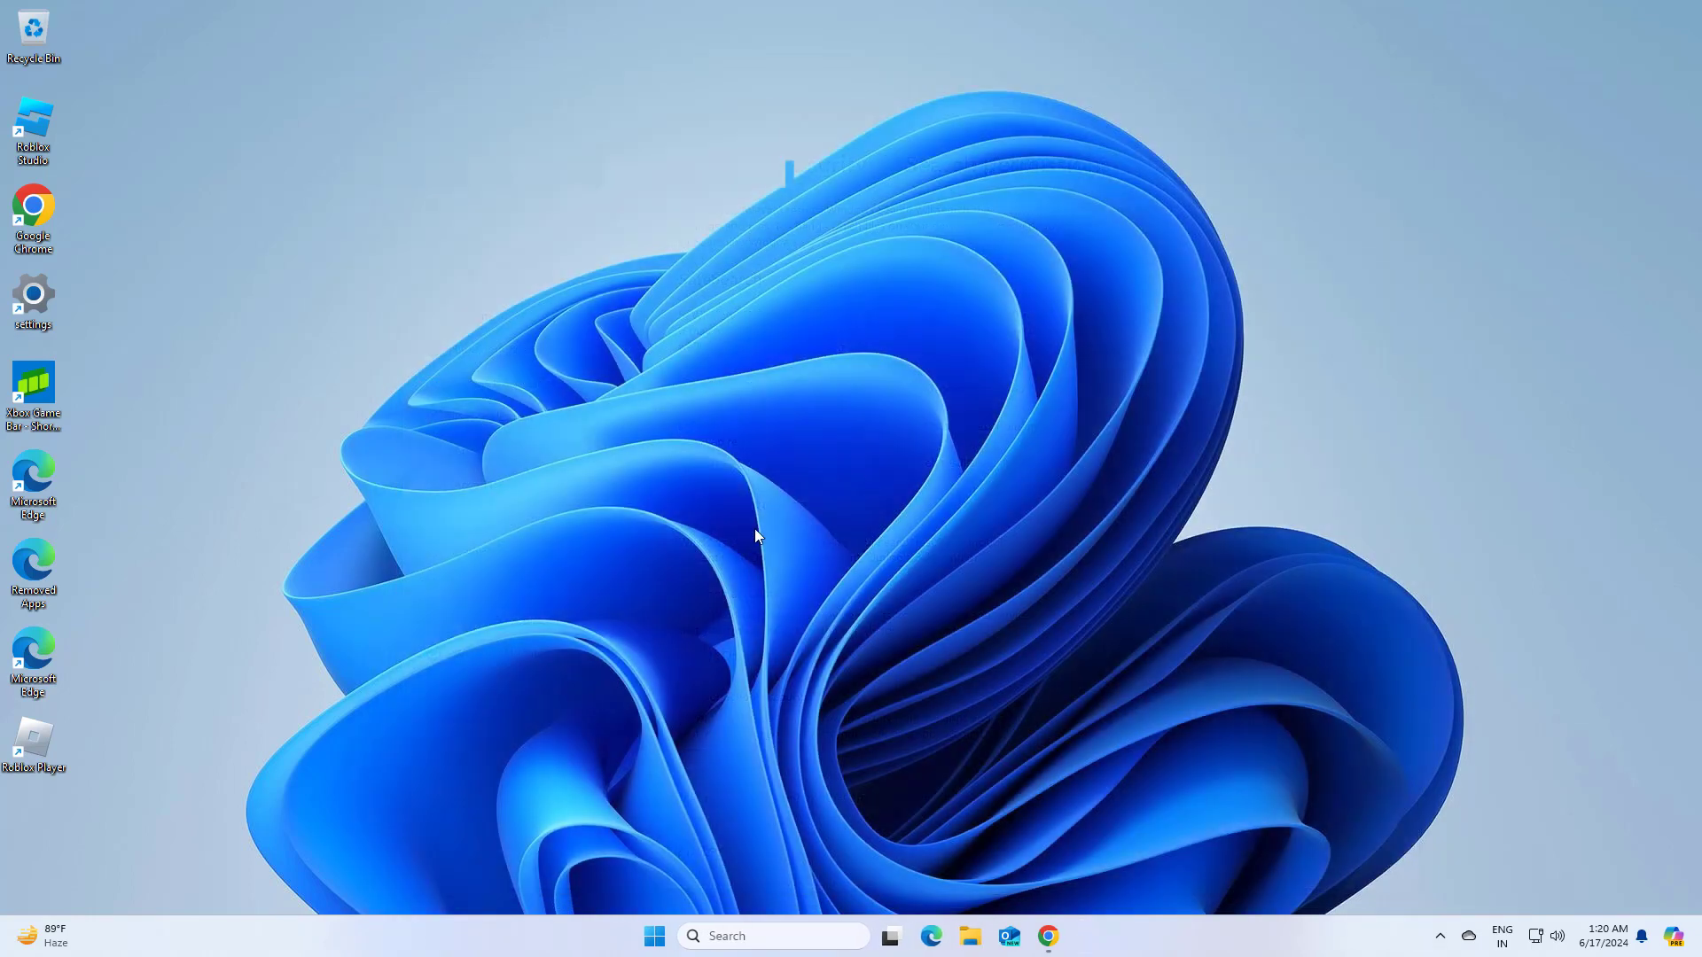